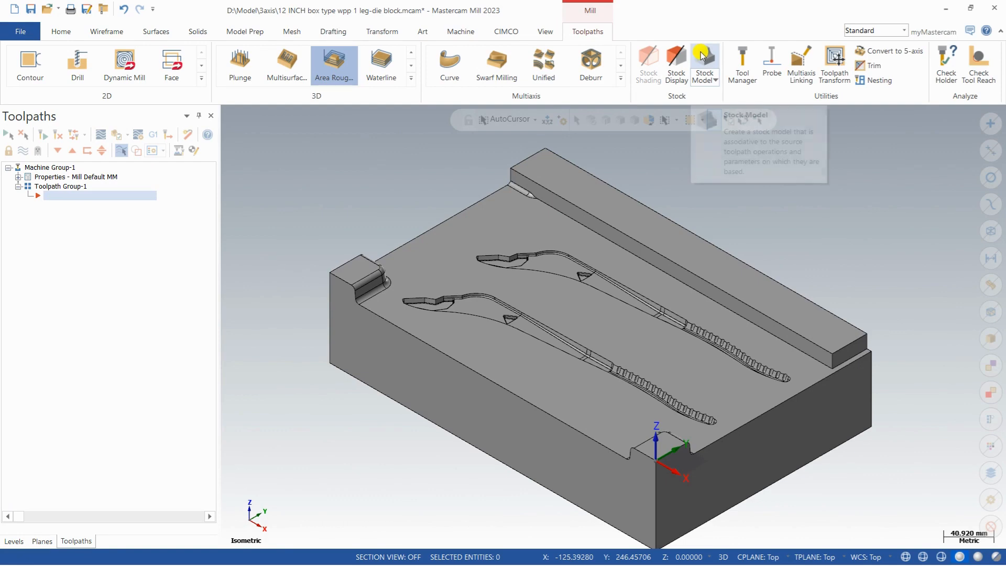
Step: Create a rectangular stock model sized to all solids with the Top stock plane, and hide it from the display
{"action": "left_click", "coordinate": [702, 55]}
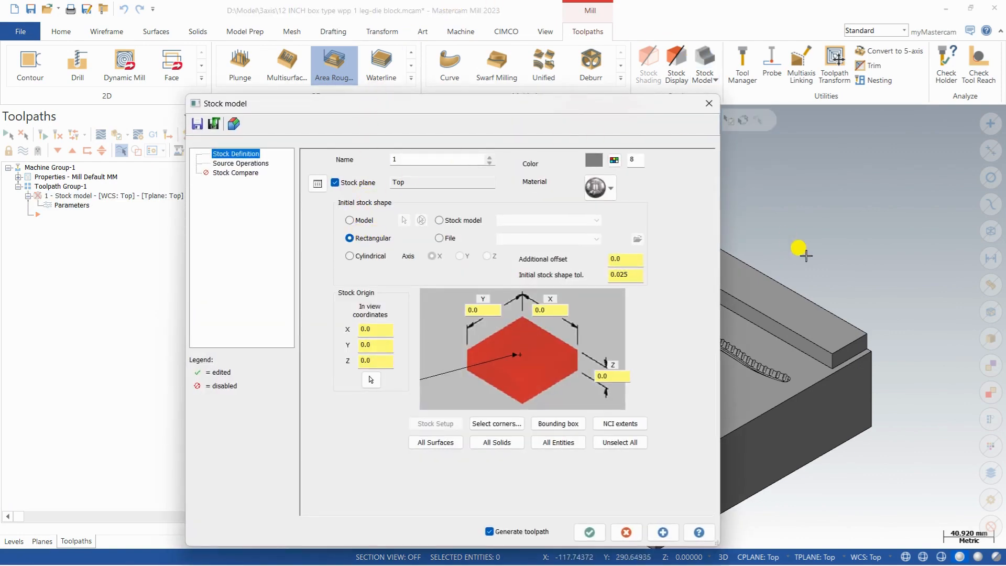
{"action": "left_click", "coordinate": [496, 443]}
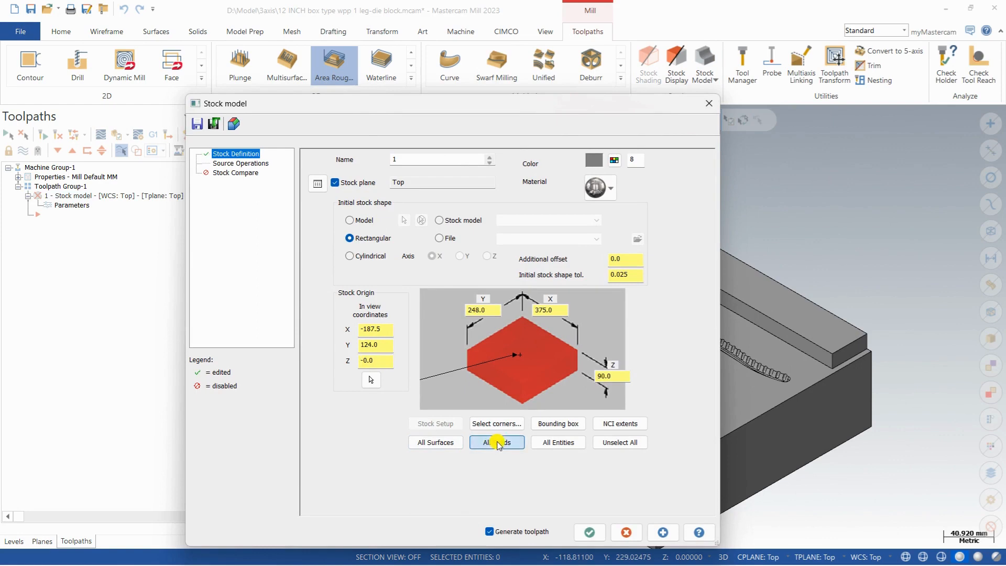
{"action": "left_click", "coordinate": [588, 532]}
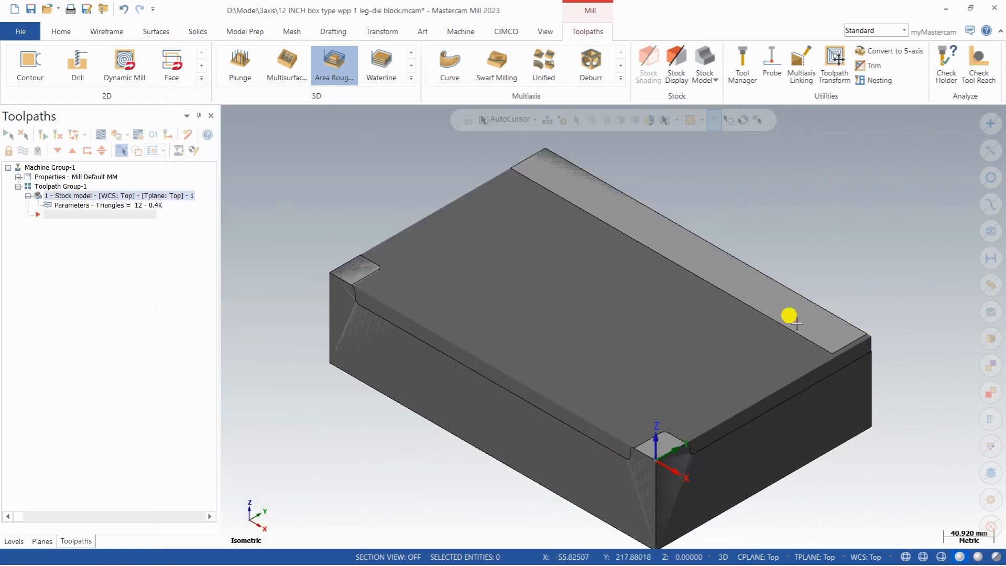
{"action": "mouse_move", "coordinate": [812, 294]}
{"action": "middle_mouse_down"}
{"action": "mouse_move", "coordinate": [804, 247]}
{"action": "mouse_move", "coordinate": [842, 215]}
{"action": "mouse_move", "coordinate": [891, 239]}
{"action": "mouse_move", "coordinate": [873, 237]}
{"action": "middle_mouse_up"}
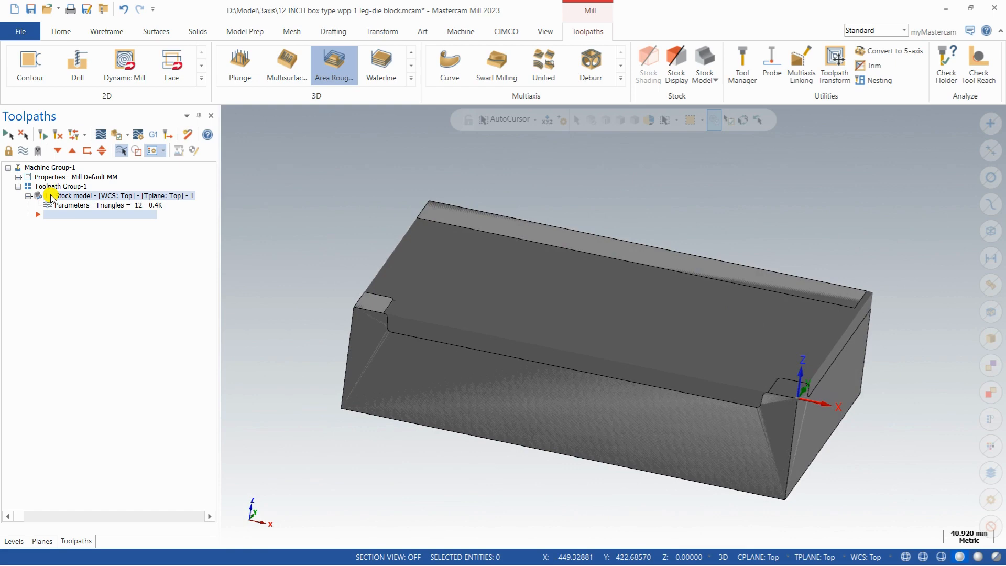
{"action": "left_click", "coordinate": [24, 152]}
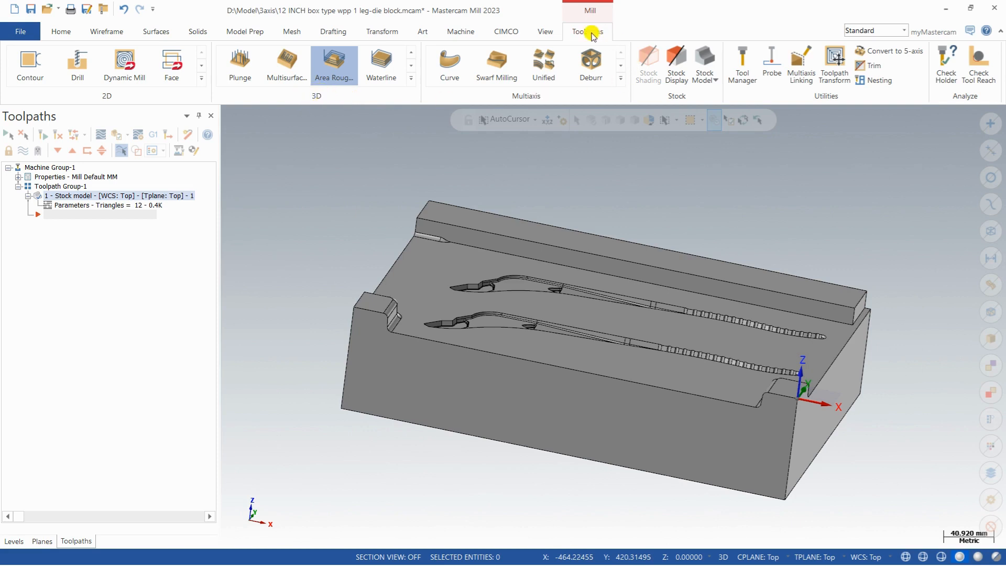
Step: Start a 3D Area Roughing toolpath and assign all faces of the die block as its machining geometry
{"action": "left_click", "coordinate": [414, 80]}
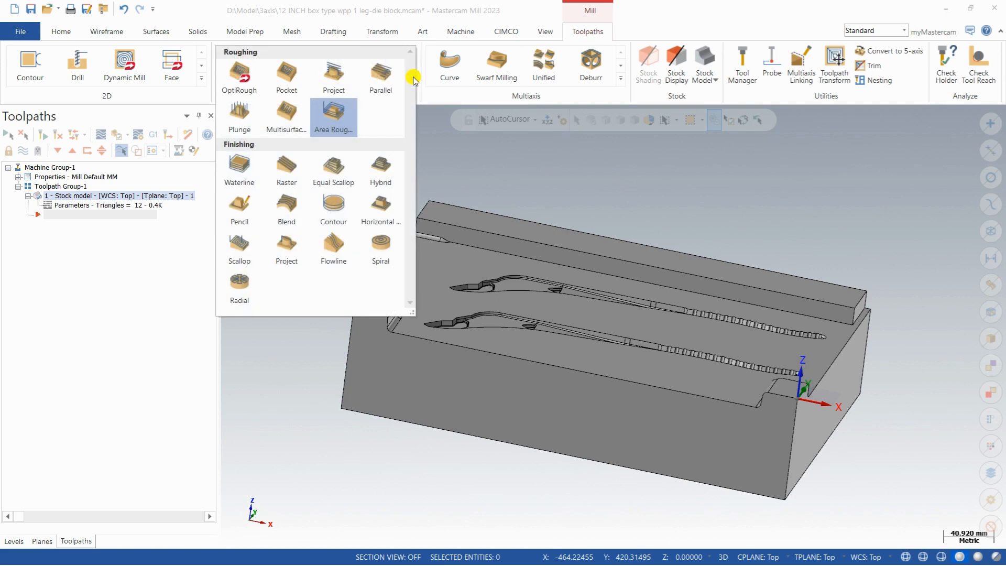
{"action": "left_click", "coordinate": [326, 117]}
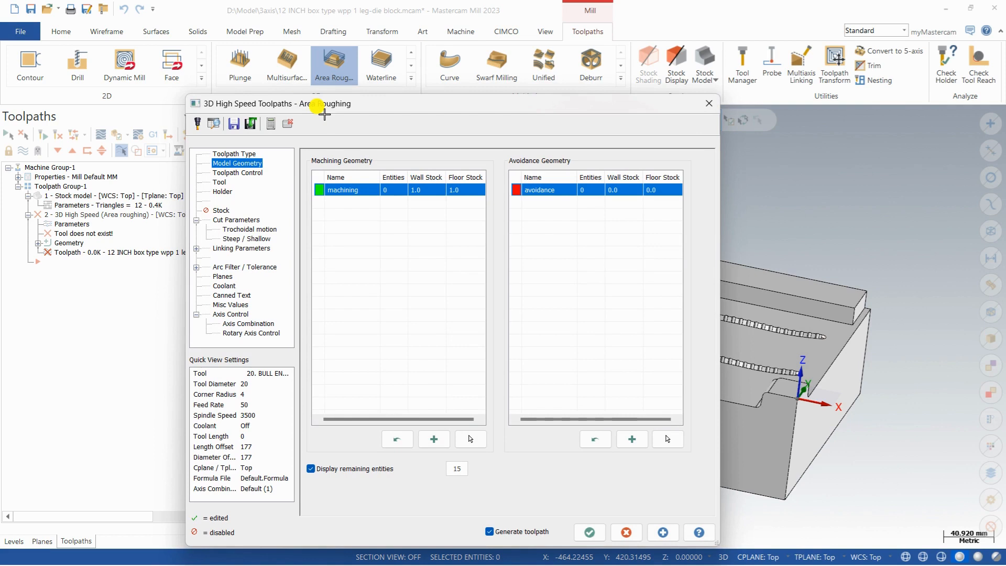
{"action": "left_click_drag", "start_coordinate": [354, 105], "coordinate": [340, 63]}
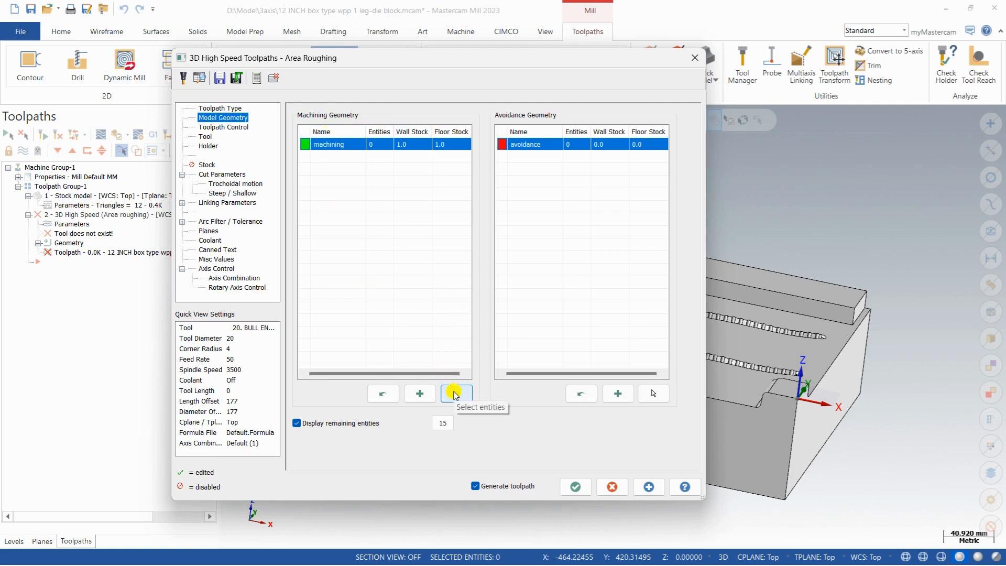
{"action": "left_click", "coordinate": [454, 394]}
{"action": "scroll", "coordinate": [411, 273], "scroll_direction": "down", "scroll_amount": 3}
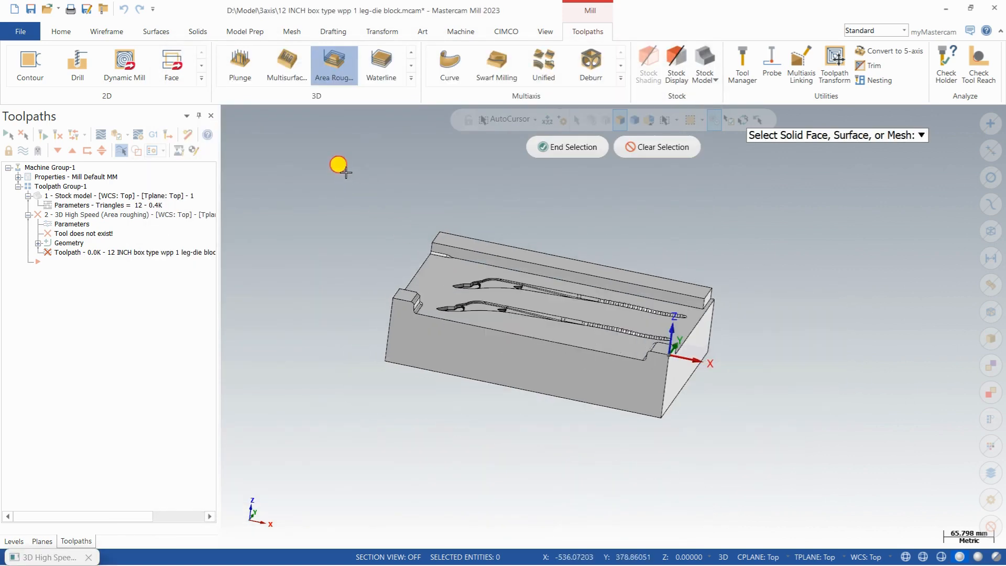
{"action": "left_click_drag", "start_coordinate": [338, 165], "coordinate": [767, 449]}
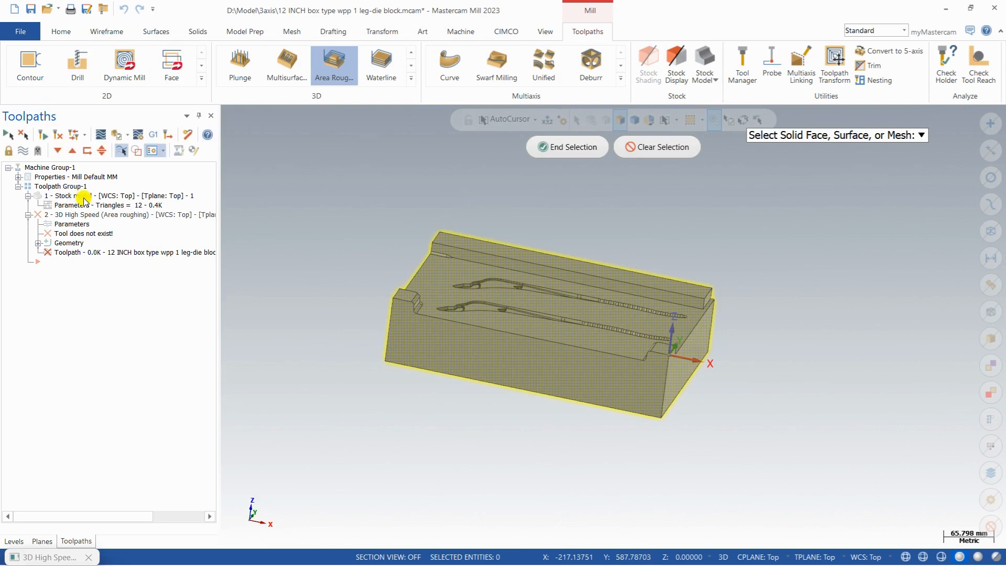
{"action": "left_click", "coordinate": [551, 147]}
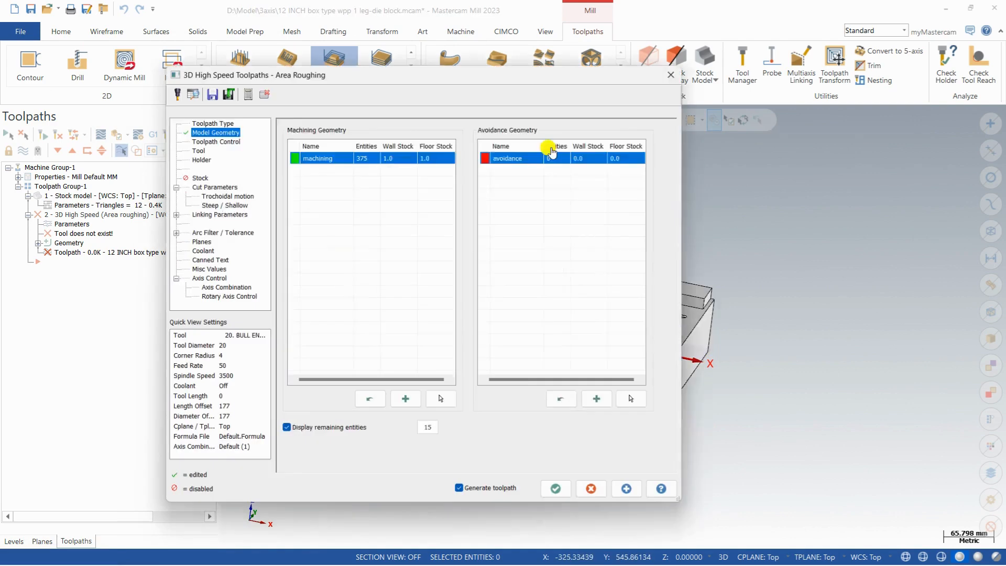
Step: Set both the wall stock and the floor stock of the machining geometry to 0.2
{"action": "left_click", "coordinate": [411, 144]}
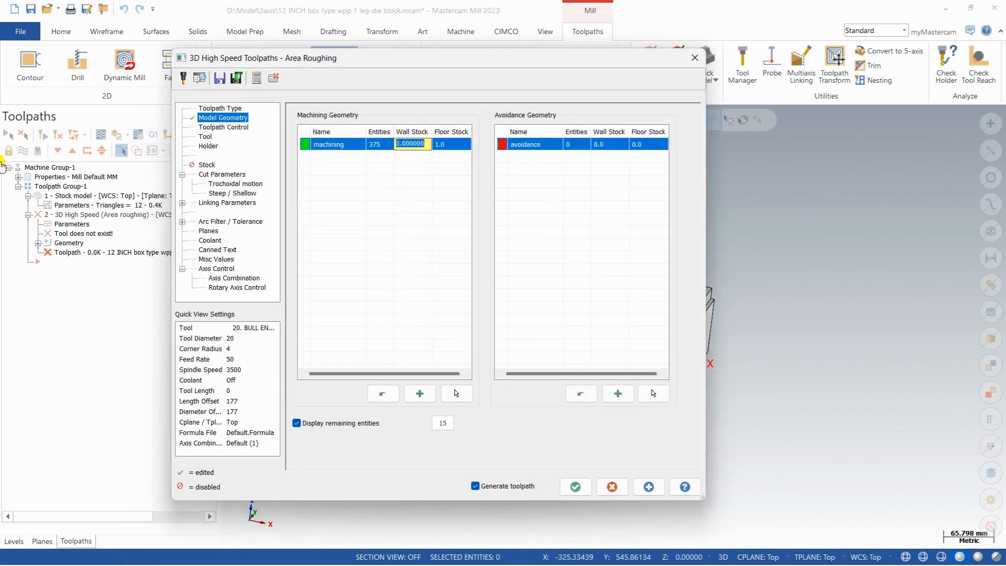
{"action": "type", "text": ".2"}
{"action": "key", "text": "Return"}
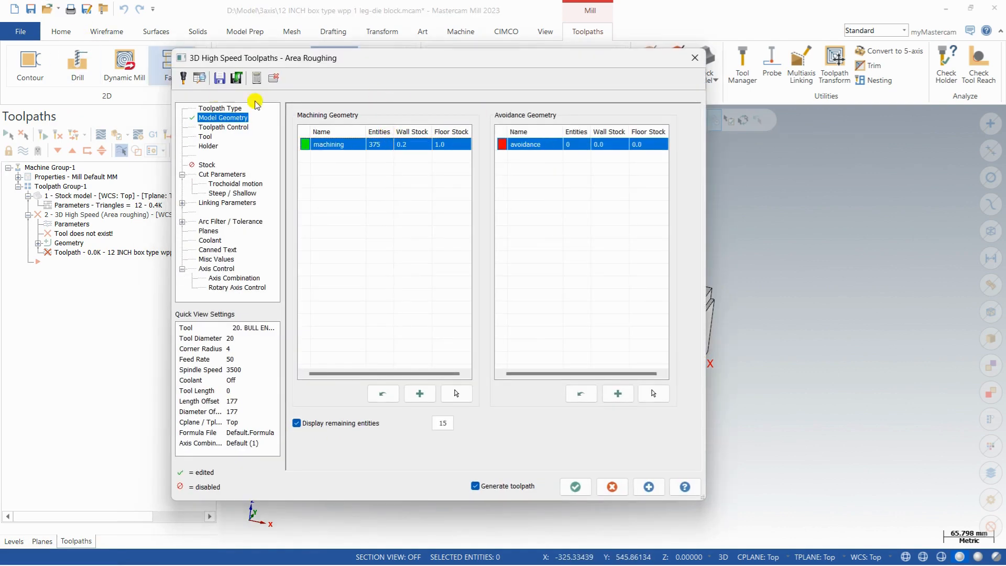
{"action": "left_click", "coordinate": [440, 144]}
{"action": "type", "text": "."}
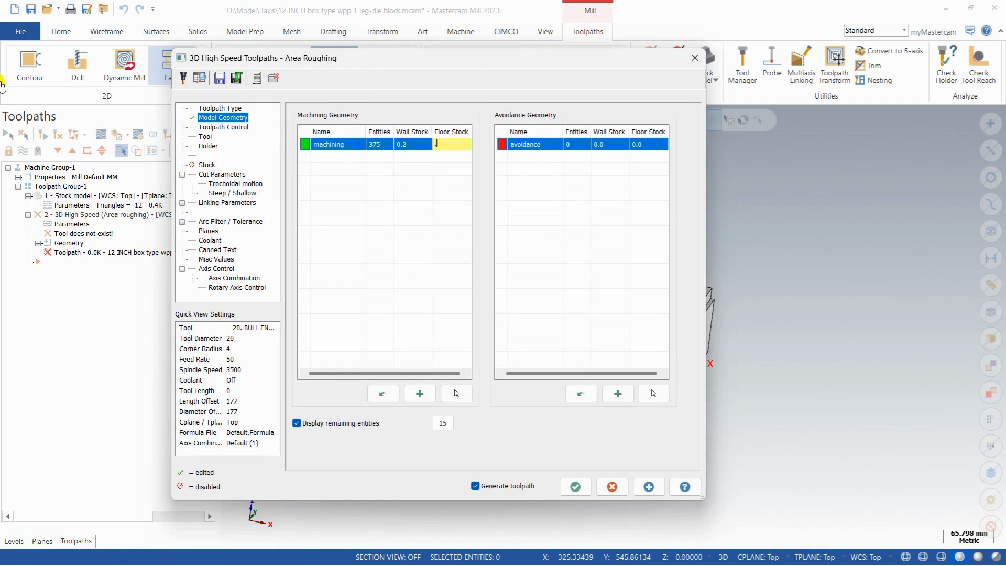
{"action": "type", "text": "2"}
{"action": "key", "text": "Return"}
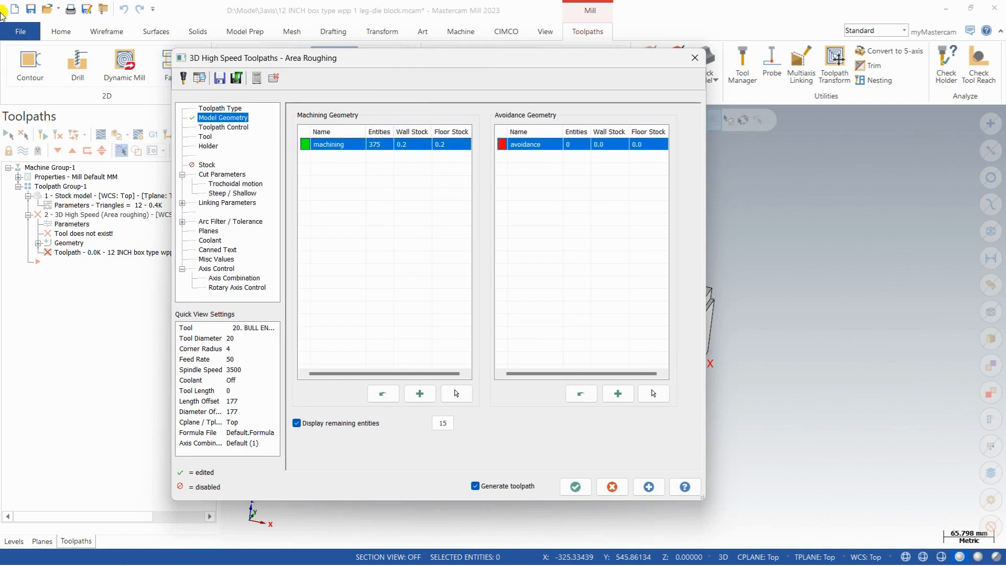
Step: Review the roughing toolpath's containment boundary settings and examine the two tool-shaped cavities and locking corners of the die block
{"action": "left_click", "coordinate": [218, 128]}
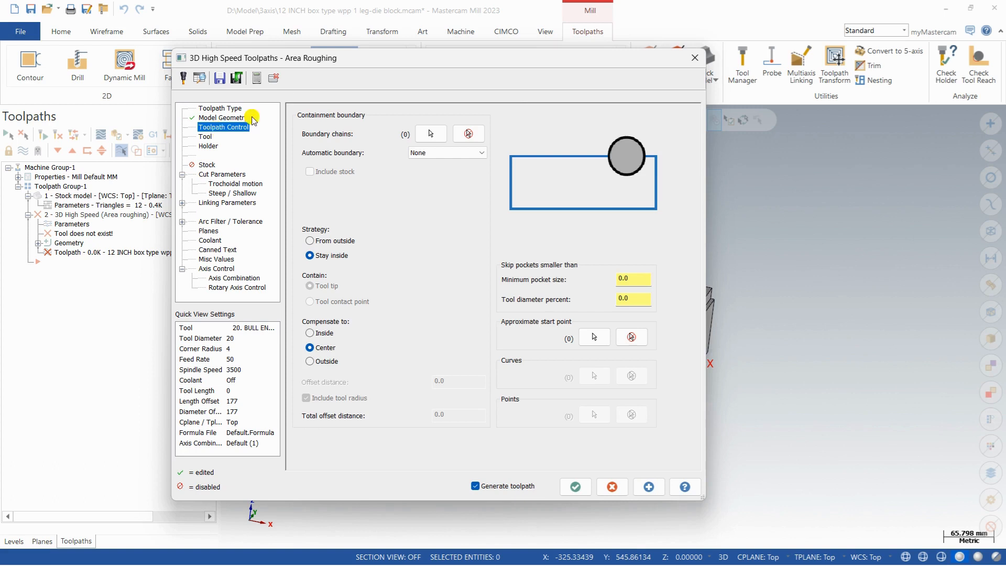
{"action": "left_click_drag", "start_coordinate": [390, 59], "coordinate": [209, 56]}
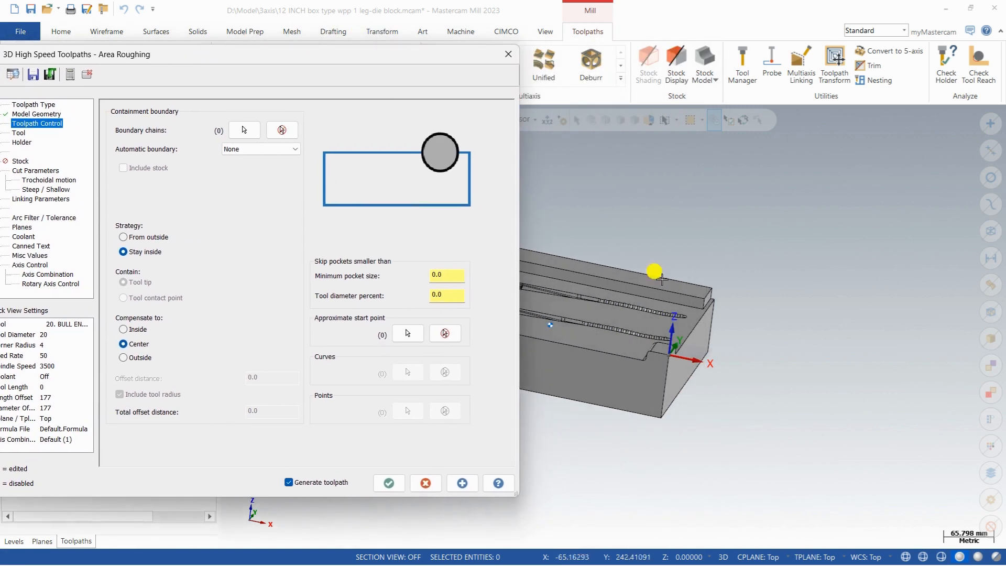
{"action": "scroll", "coordinate": [954, 325], "scroll_direction": "down", "scroll_amount": 3}
{"action": "middle_click_drag", "start_coordinate": [764, 293], "coordinate": [763, 346]}
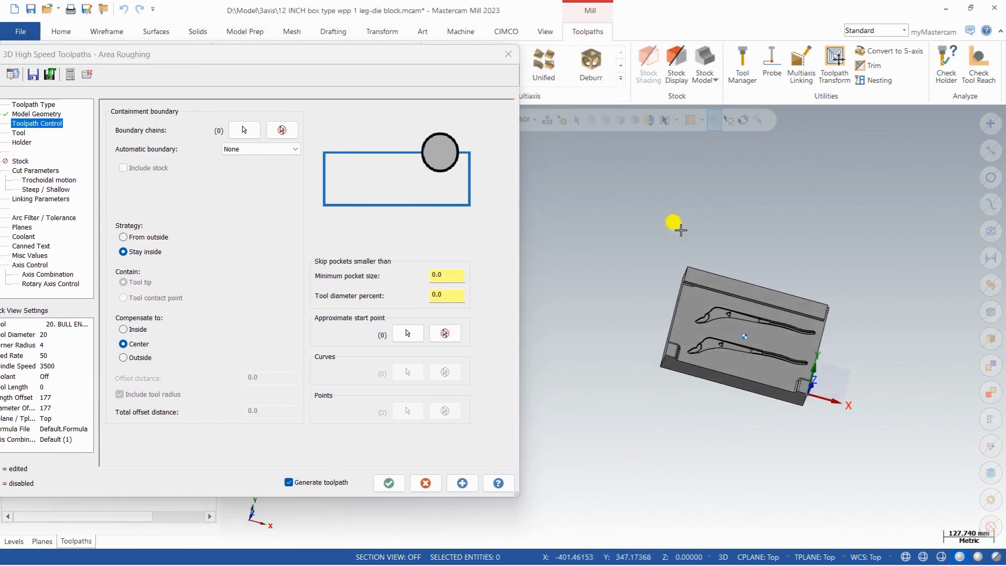
{"action": "scroll", "coordinate": [748, 394], "scroll_direction": "up", "scroll_amount": 1}
{"action": "scroll", "coordinate": [708, 341], "scroll_direction": "up", "scroll_amount": 3}
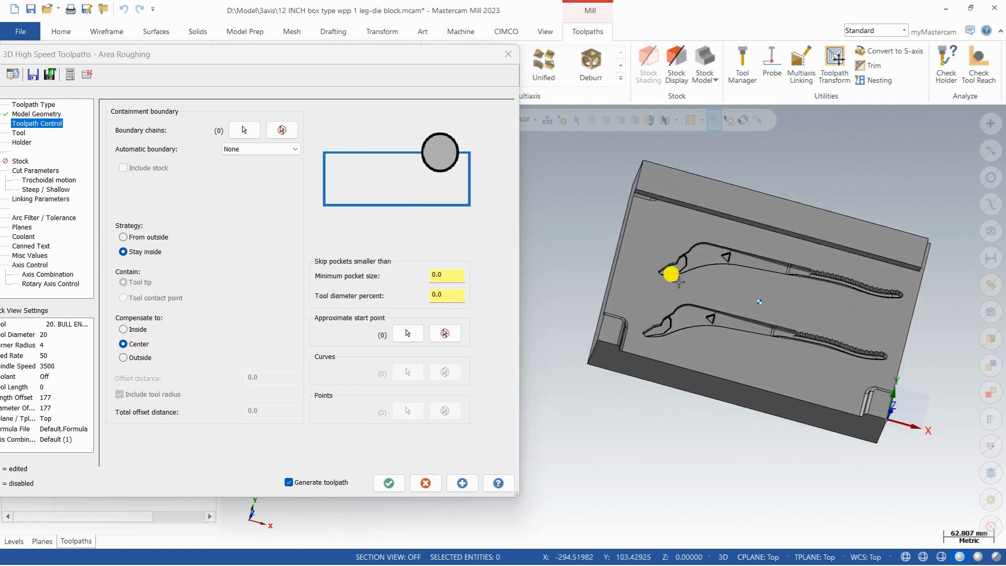
{"action": "scroll", "coordinate": [838, 266], "scroll_direction": "up", "scroll_amount": 3}
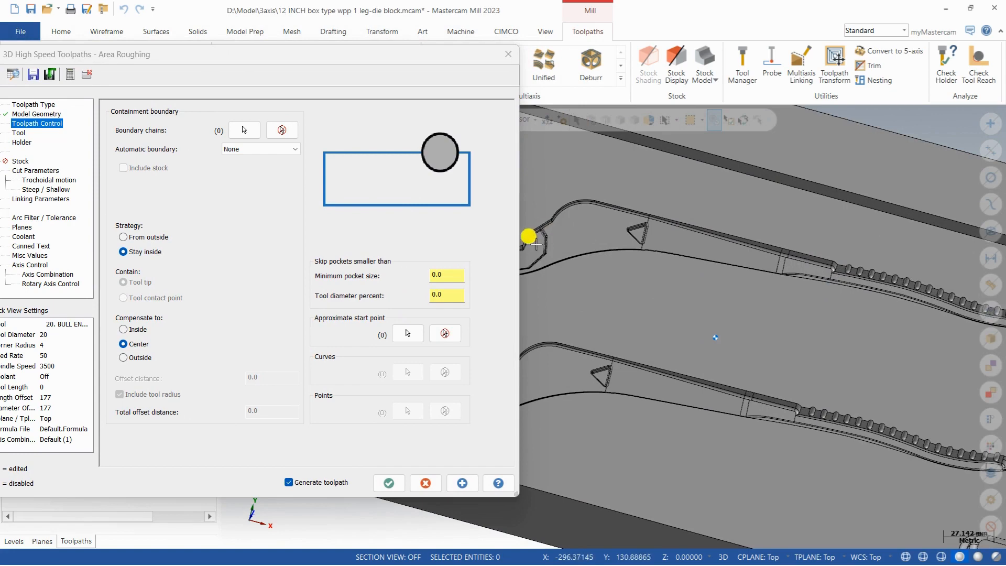
{"action": "scroll", "coordinate": [544, 230], "scroll_direction": "down", "scroll_amount": 2}
{"action": "scroll", "coordinate": [808, 266], "scroll_direction": "down", "scroll_amount": 3}
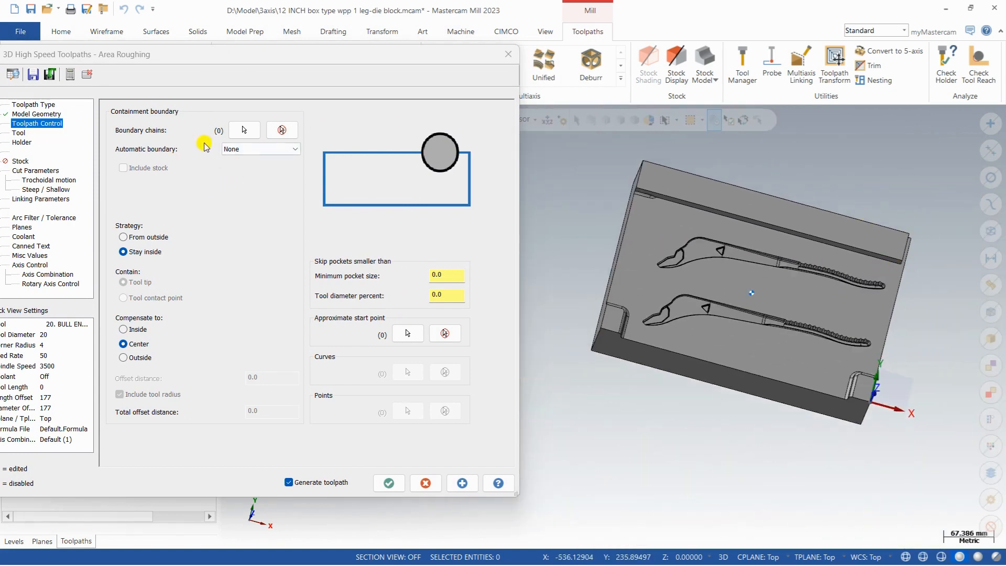
{"action": "left_click_drag", "start_coordinate": [272, 57], "coordinate": [365, 63]}
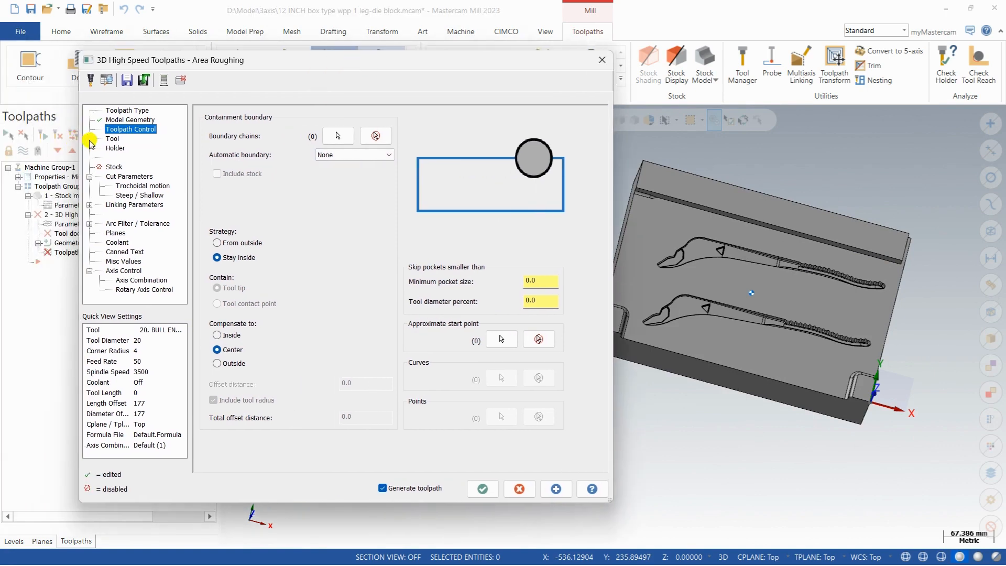
Step: Create a bull endmill with a 50 mm cutting diameter and 3 mm corner radius for the roughing toolpath
{"action": "left_click", "coordinate": [117, 139]}
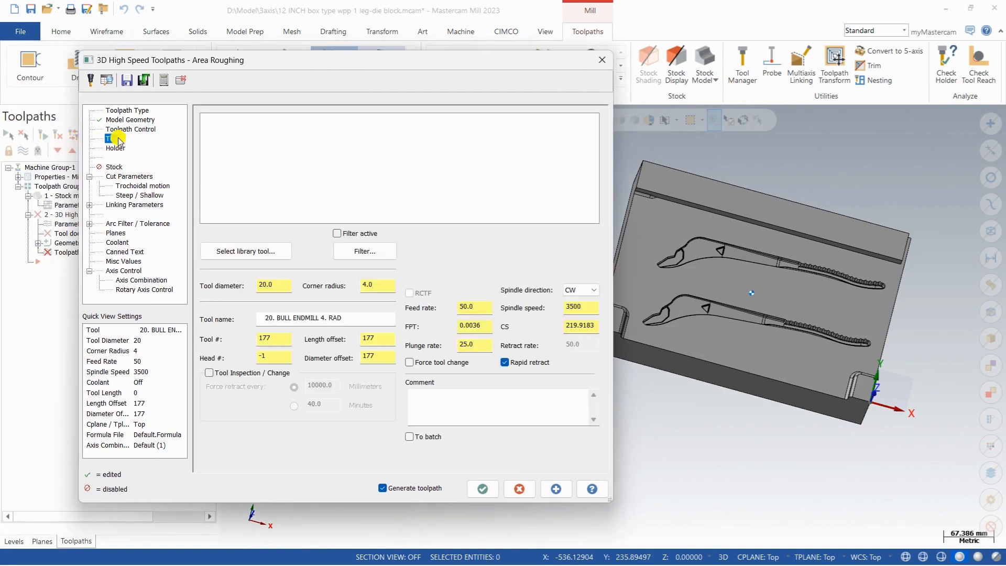
{"action": "right_click", "coordinate": [239, 155]}
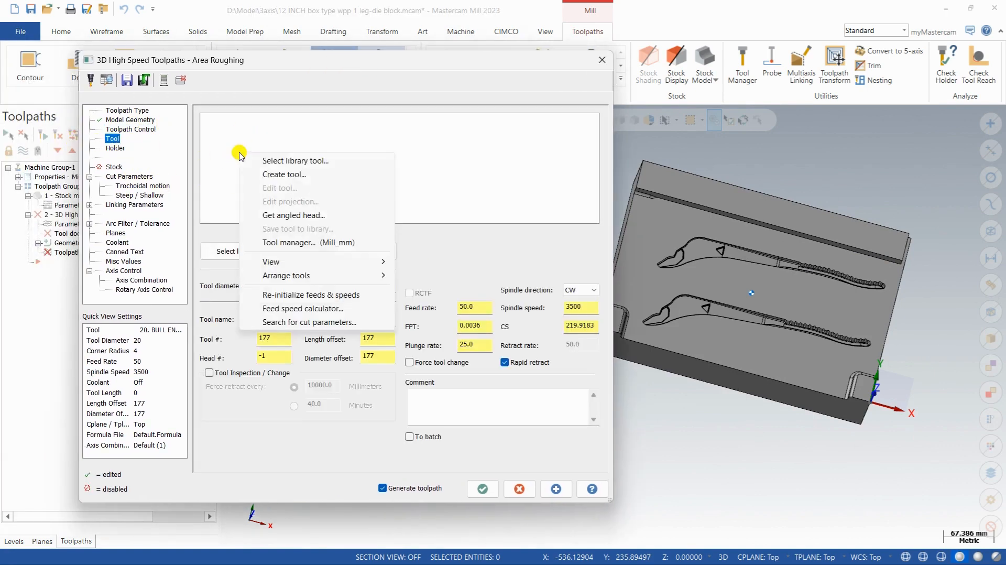
{"action": "left_click", "coordinate": [271, 175]}
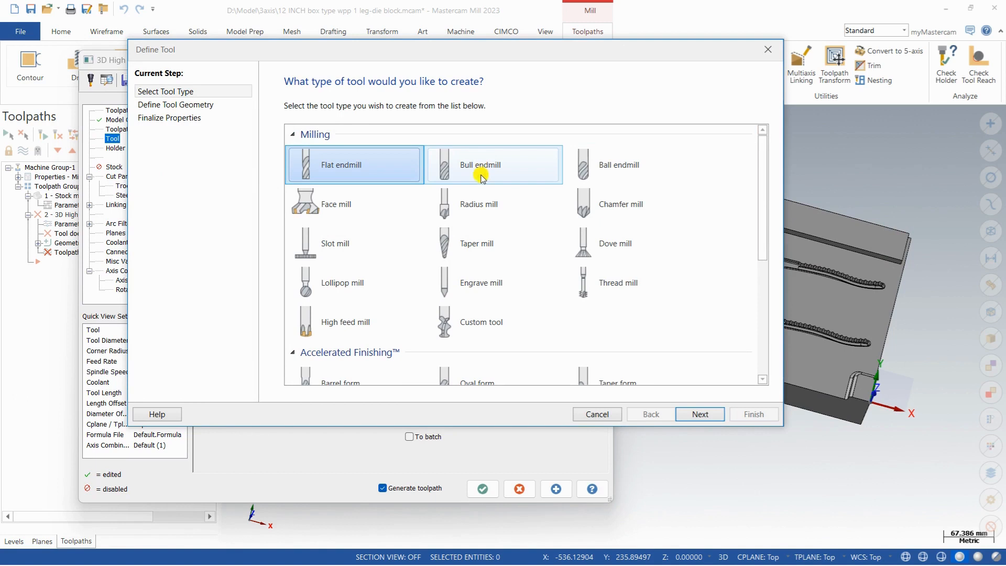
{"action": "double_click", "coordinate": [459, 164]}
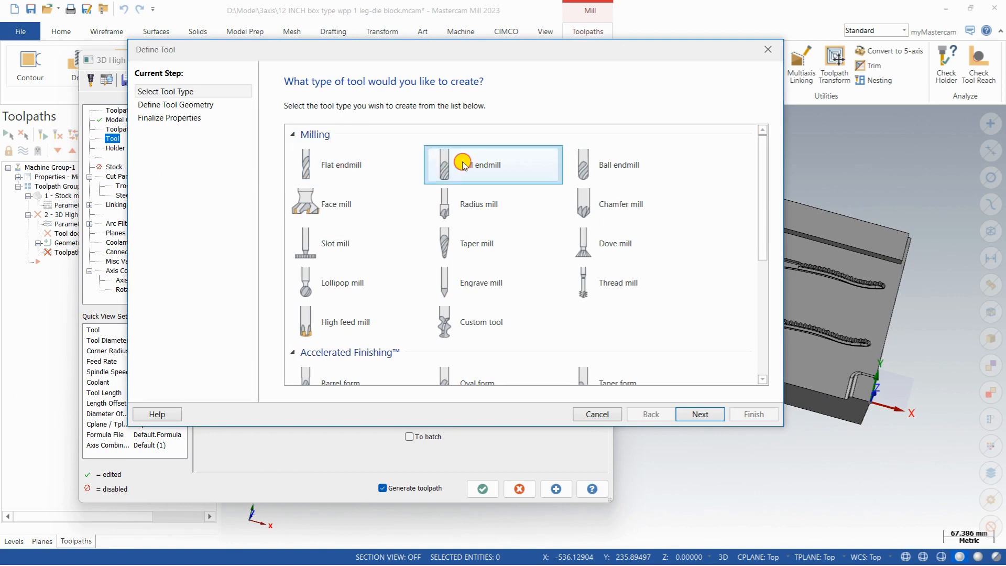
{"action": "type", "text": "5"}
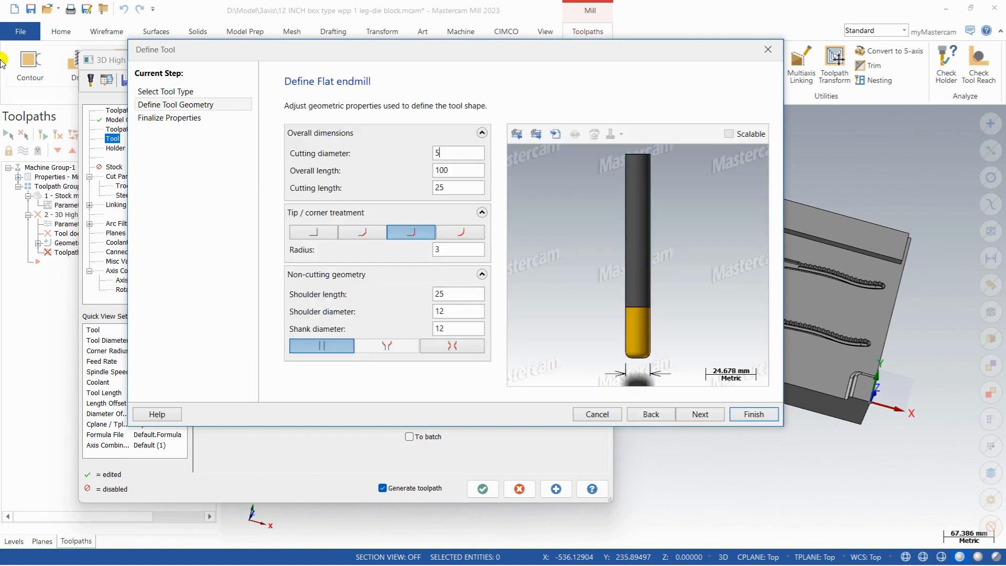
{"action": "type", "text": "0"}
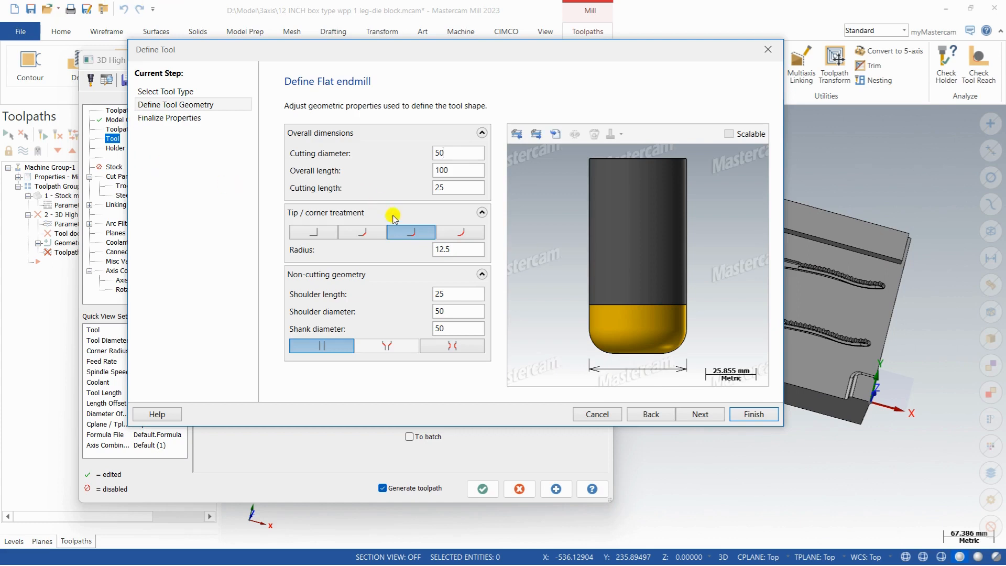
{"action": "left_click_drag", "start_coordinate": [456, 247], "coordinate": [277, 141]}
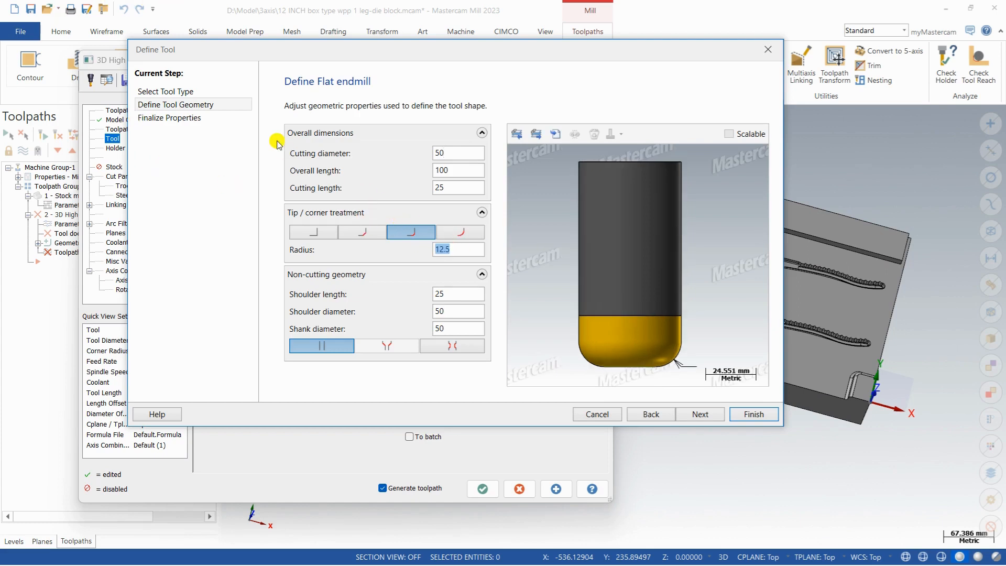
{"action": "type", "text": "3"}
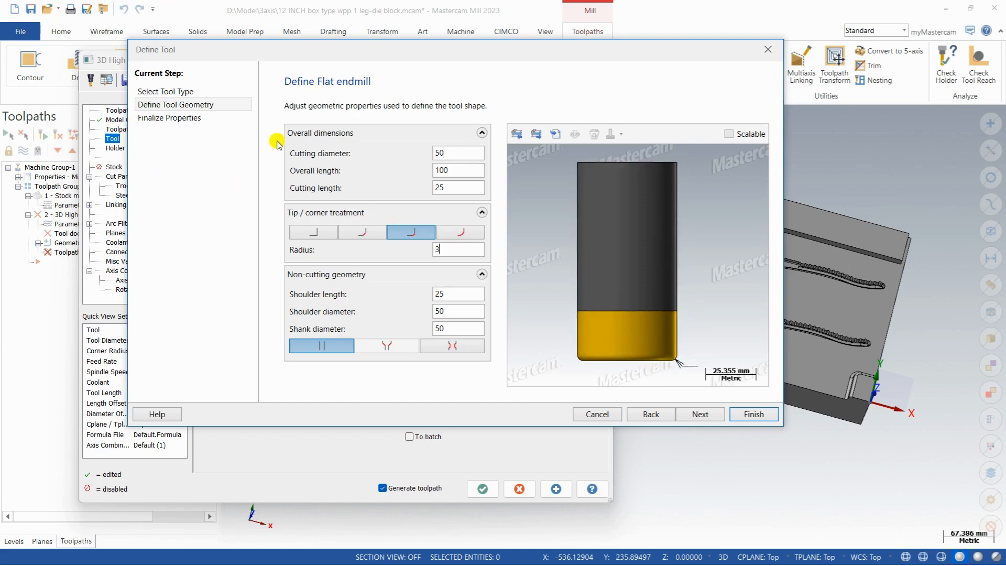
{"action": "left_click", "coordinate": [753, 414]}
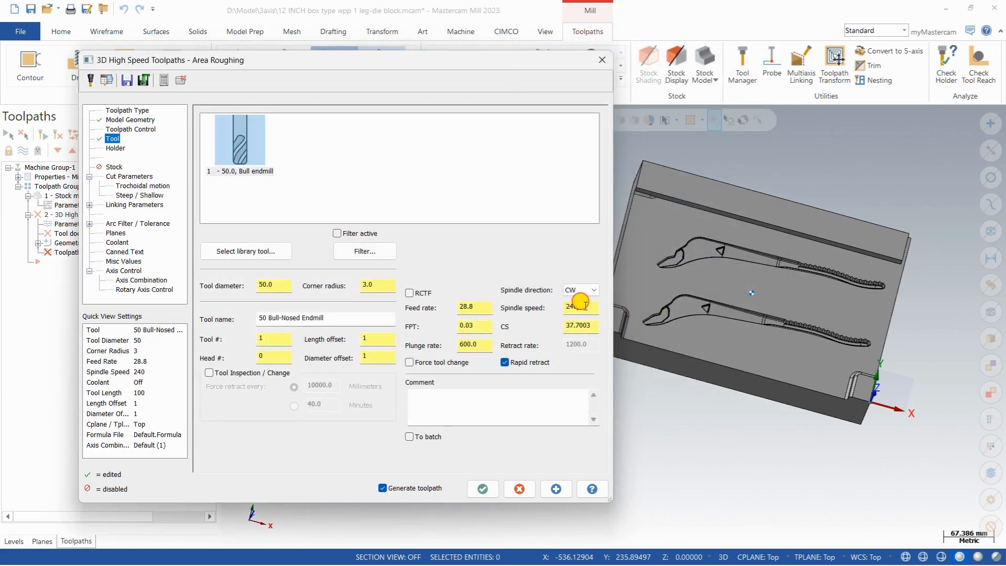
{"action": "double_click", "coordinate": [477, 307]}
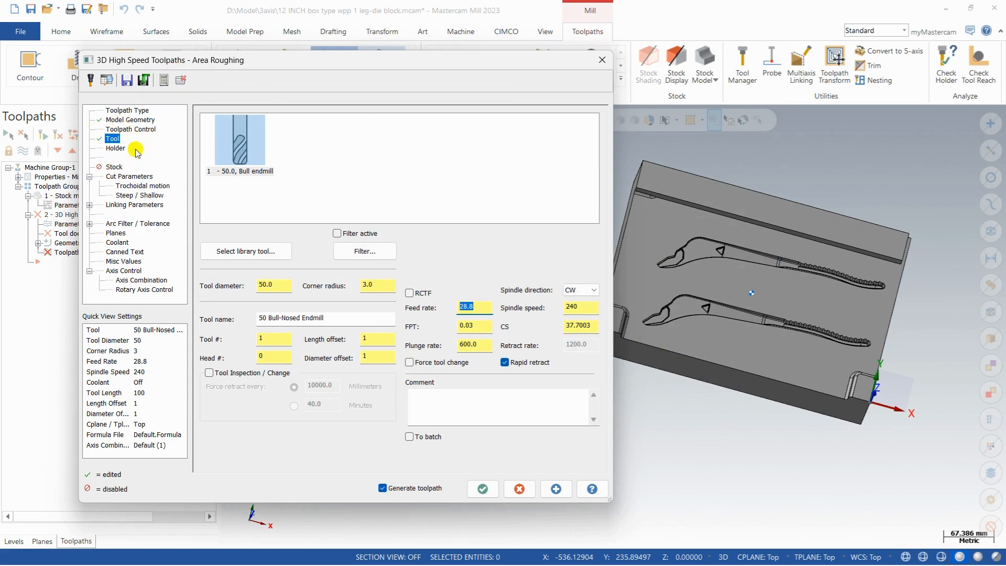
Step: Enable rest material for the roughing toolpath and compute the remaining stock from previous operations
{"action": "left_click", "coordinate": [113, 167]}
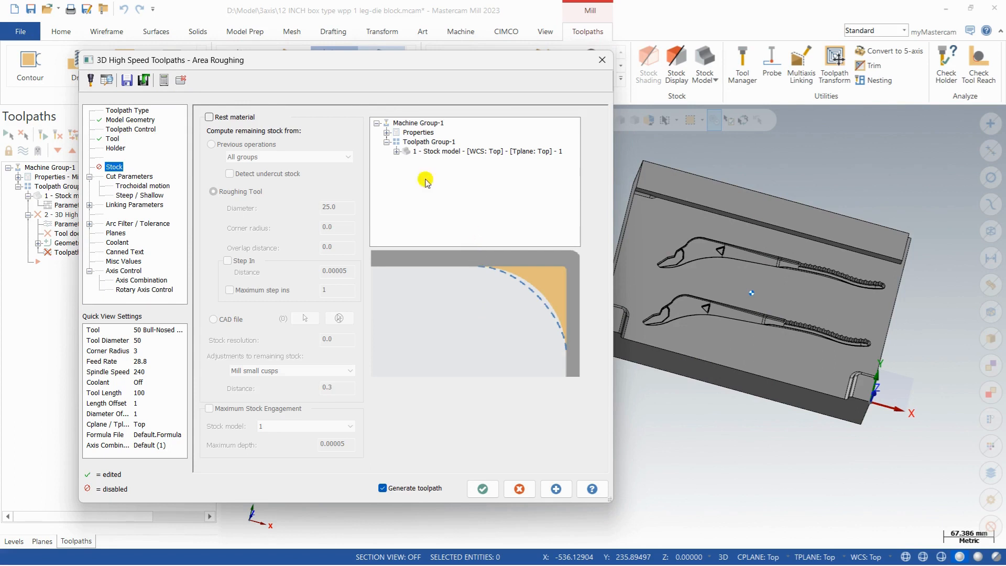
{"action": "left_click", "coordinate": [237, 118]}
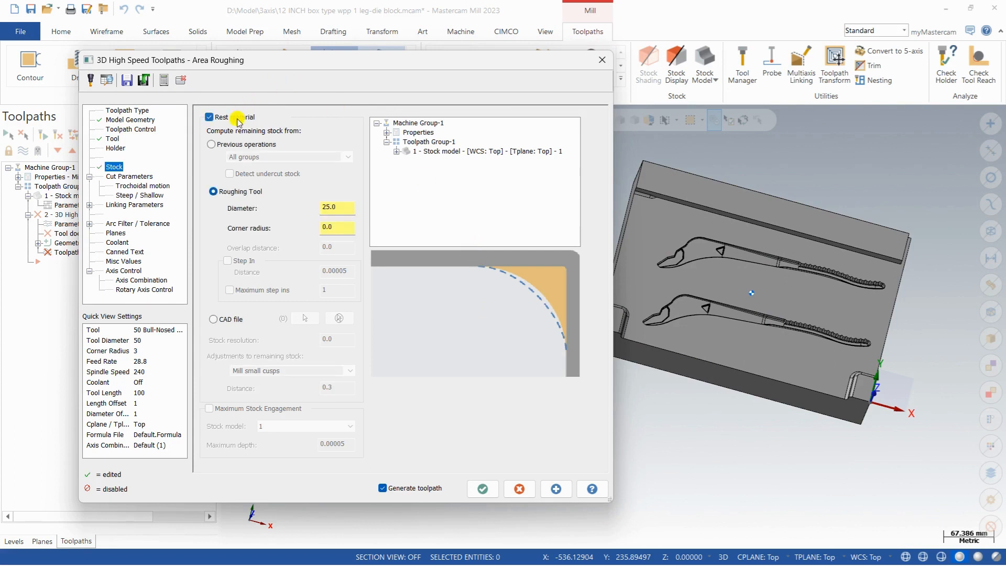
{"action": "left_click", "coordinate": [245, 146]}
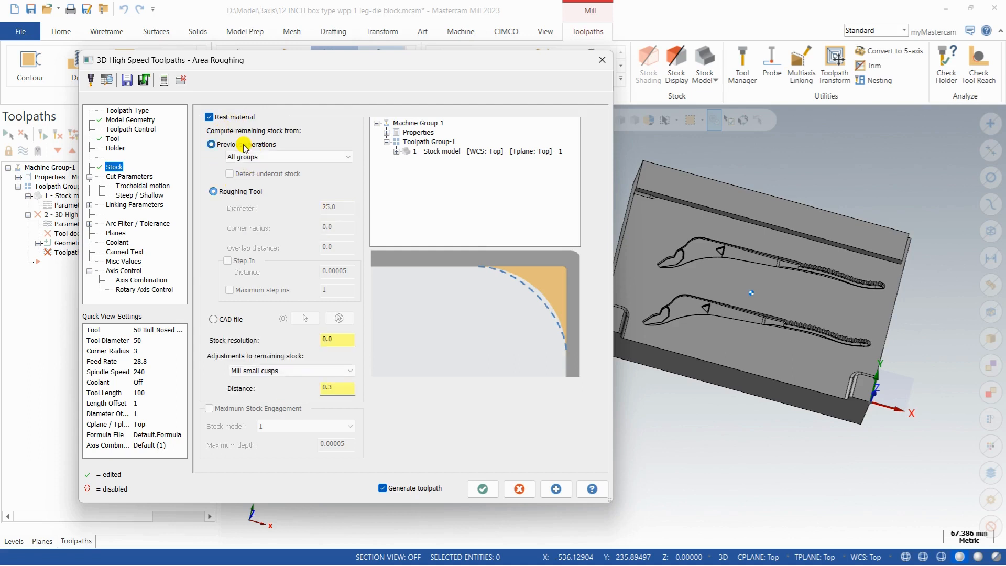
Step: Set the roughing toolpath's remaining stock to be computed from one other operation
{"action": "left_click", "coordinate": [249, 157]}
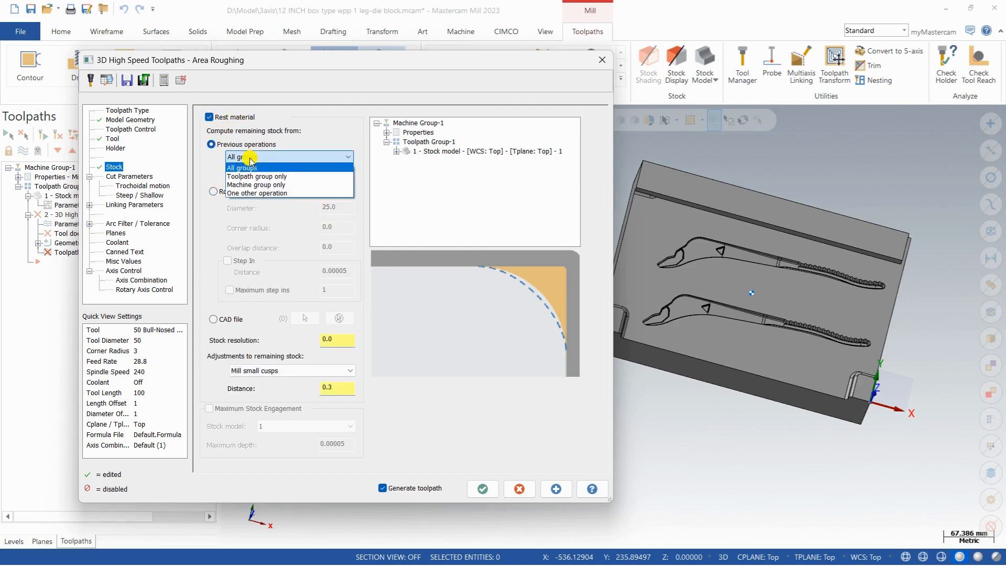
{"action": "left_click", "coordinate": [256, 193]}
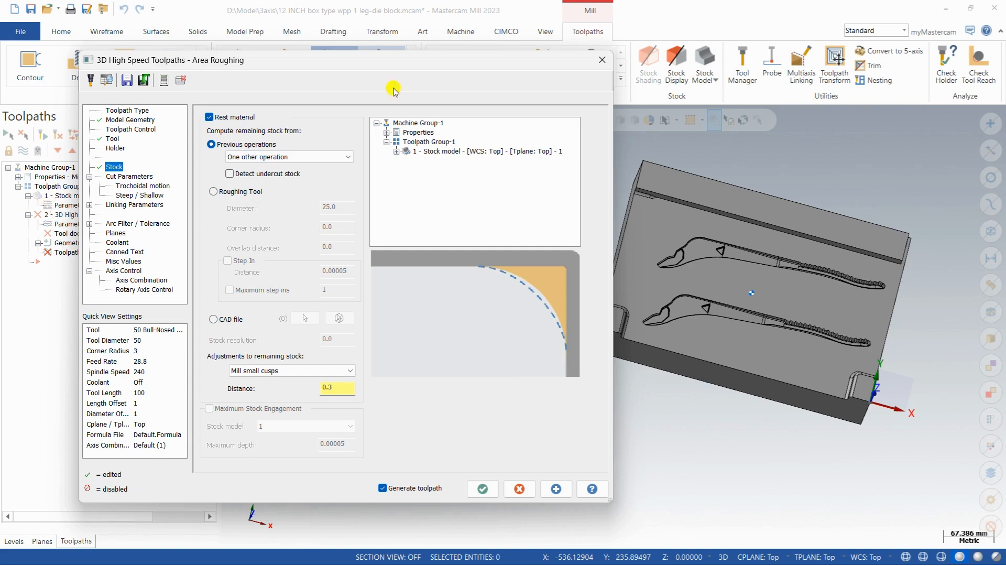
{"action": "scroll", "coordinate": [953, 307], "scroll_direction": "up", "scroll_amount": 2}
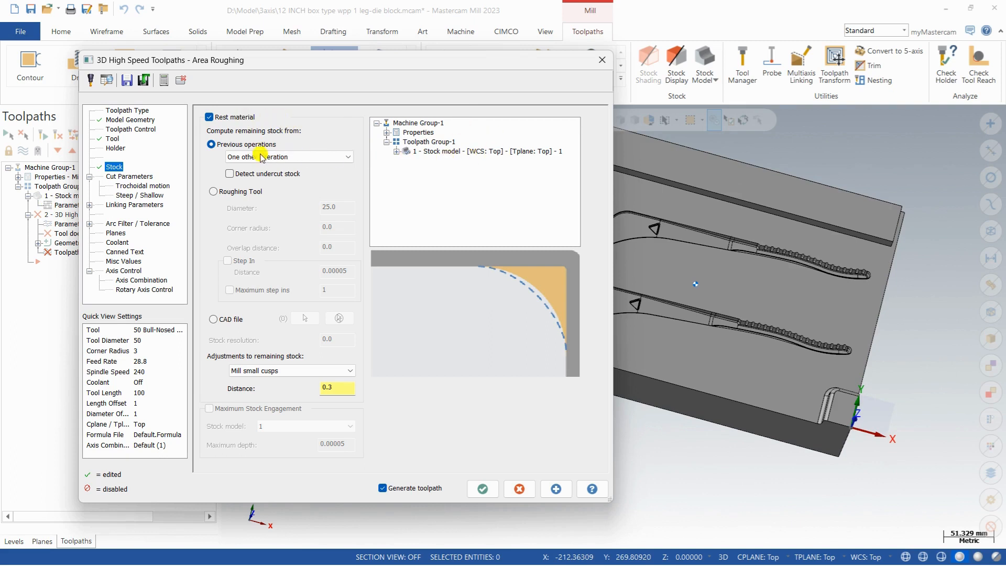
Step: Set the roughing stepdown to 0.5 and the XY stepover to 65% of the tool diameter
{"action": "left_click", "coordinate": [132, 178]}
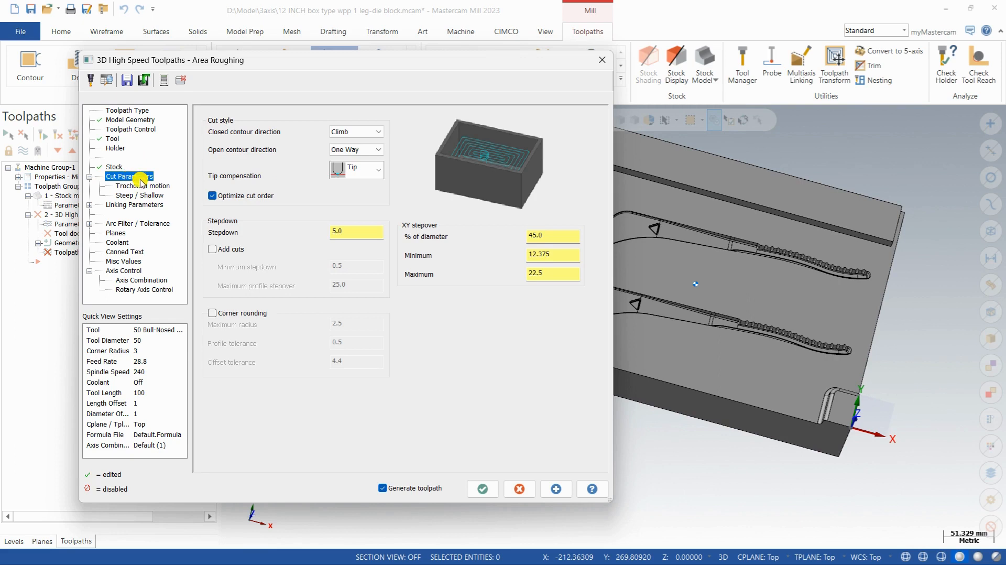
{"action": "left_click", "coordinate": [340, 133]}
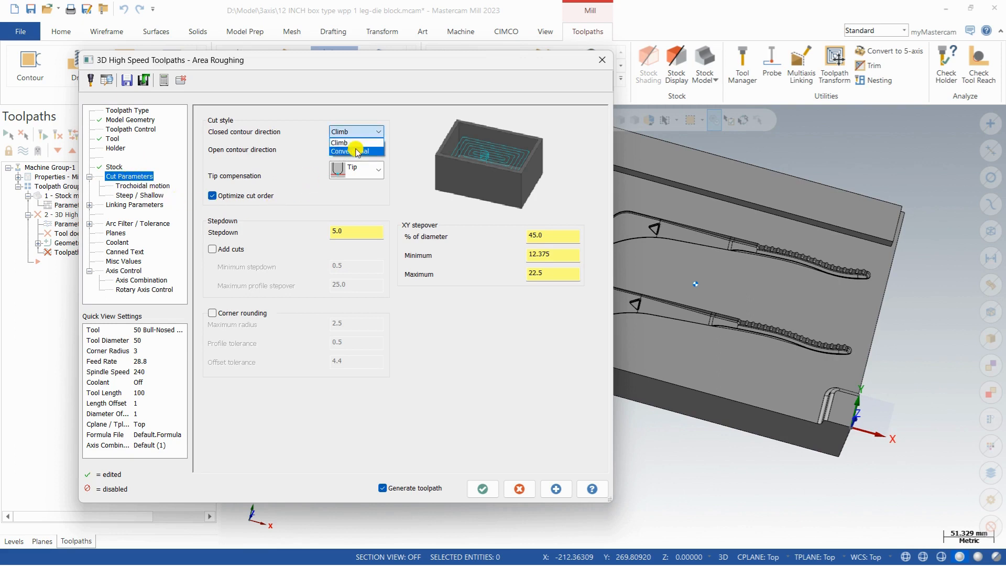
{"action": "left_click", "coordinate": [349, 231]}
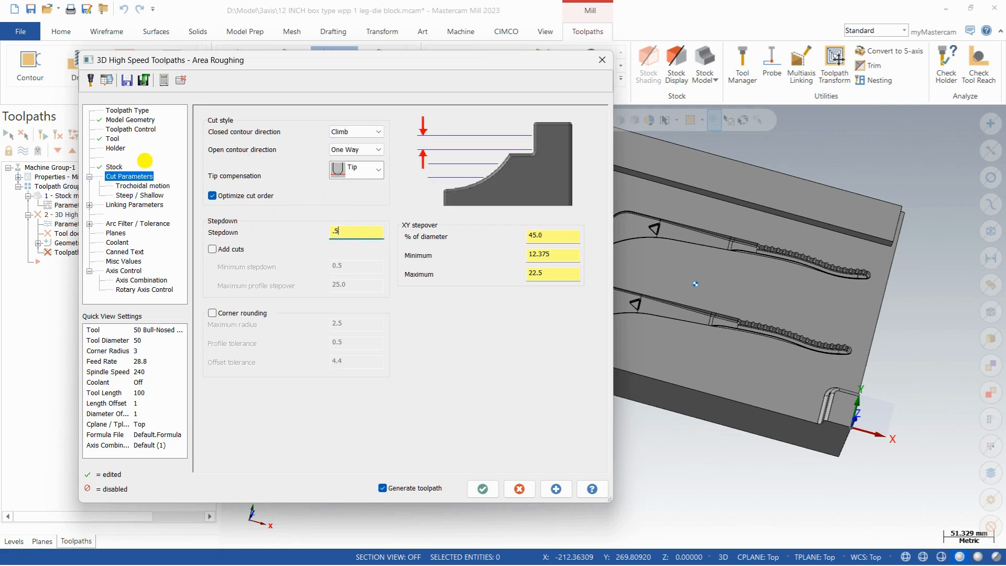
{"action": "key", "text": "Return"}
{"action": "left_click", "coordinate": [553, 237]}
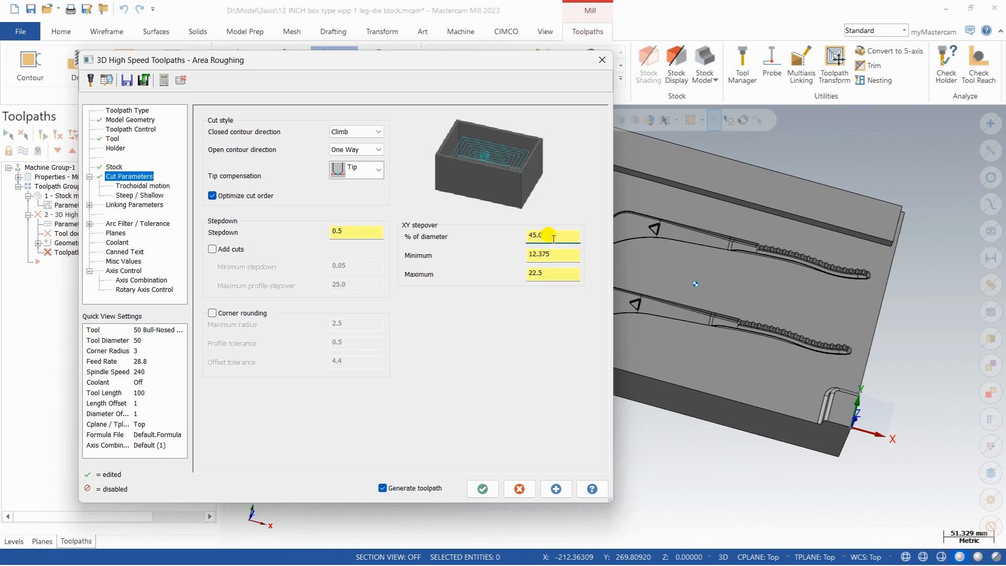
{"action": "left_click_drag", "start_coordinate": [553, 238], "coordinate": [513, 238]}
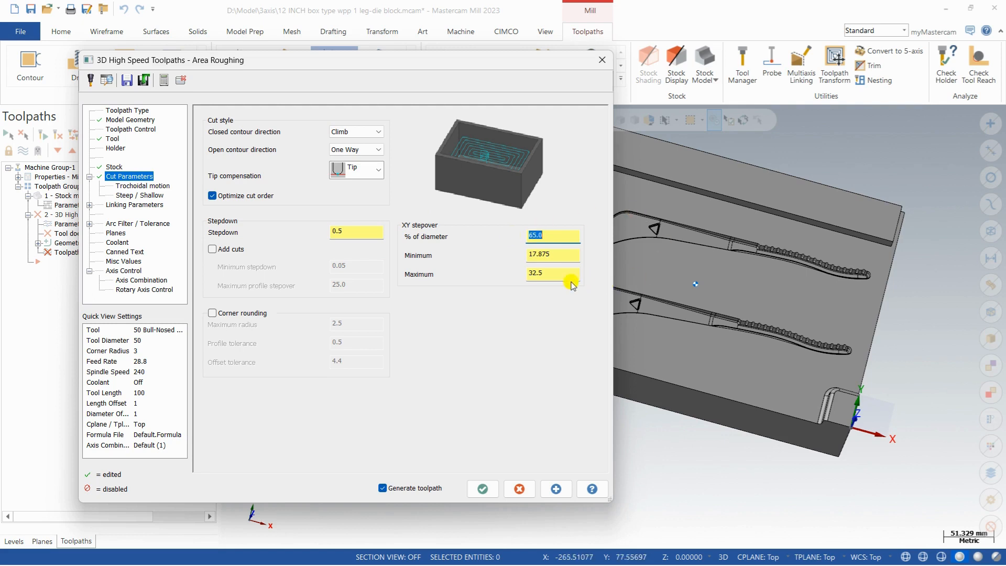
{"action": "left_click_drag", "start_coordinate": [572, 276], "coordinate": [518, 272]}
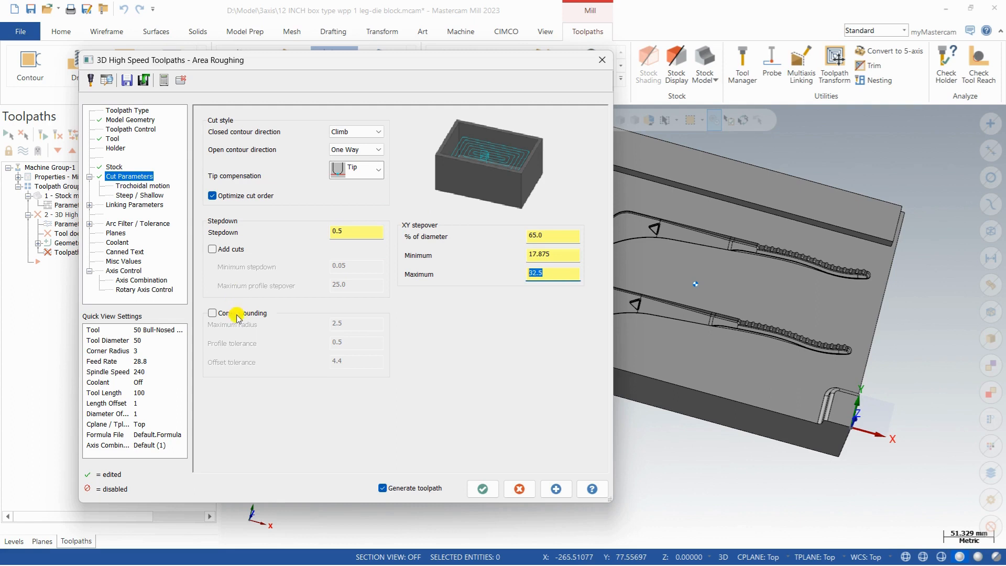
Step: Enable corner rounding for the roughing cuts with a maximum radius of 1.0
{"action": "left_click", "coordinate": [212, 313]}
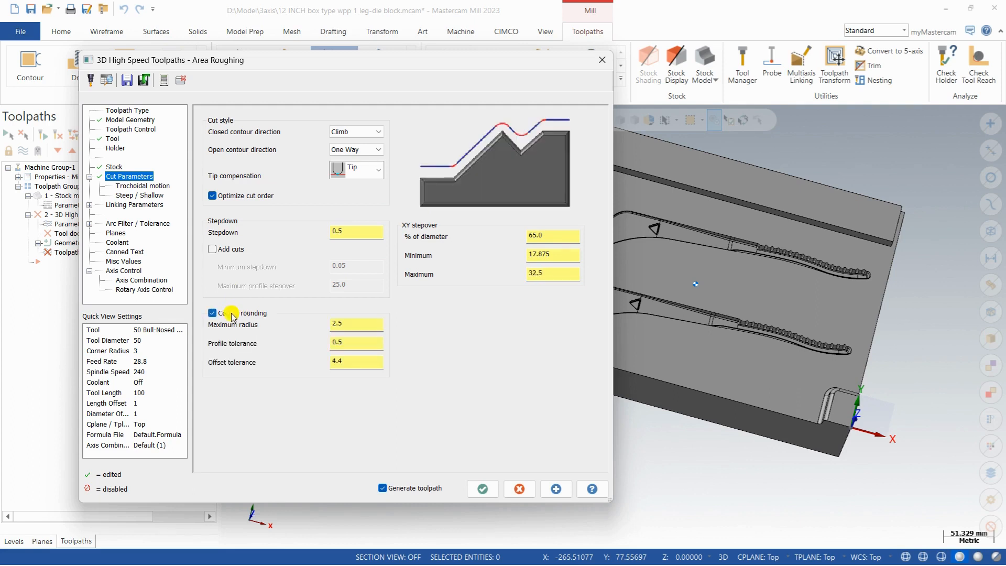
{"action": "left_click", "coordinate": [214, 313]}
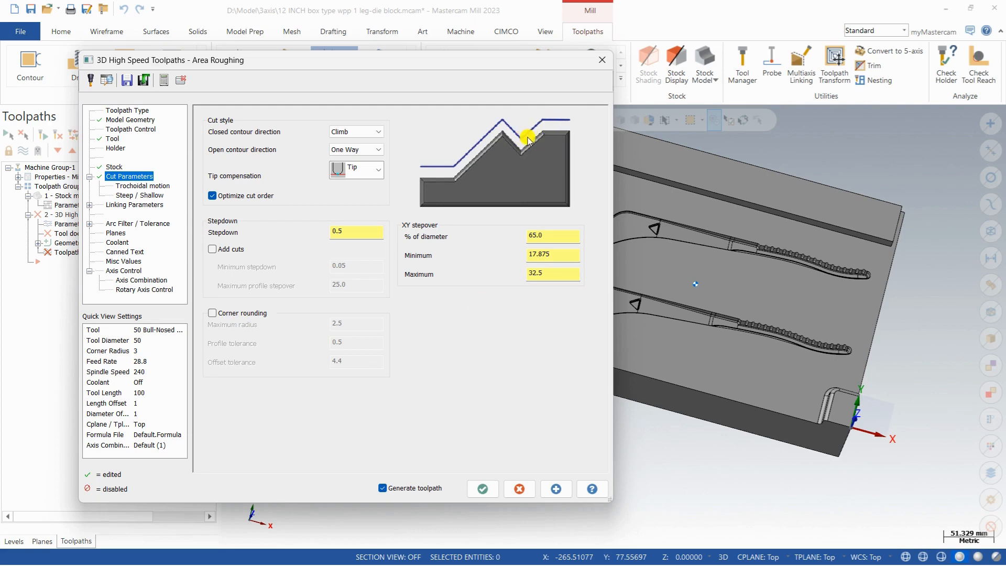
{"action": "left_click", "coordinate": [252, 313]}
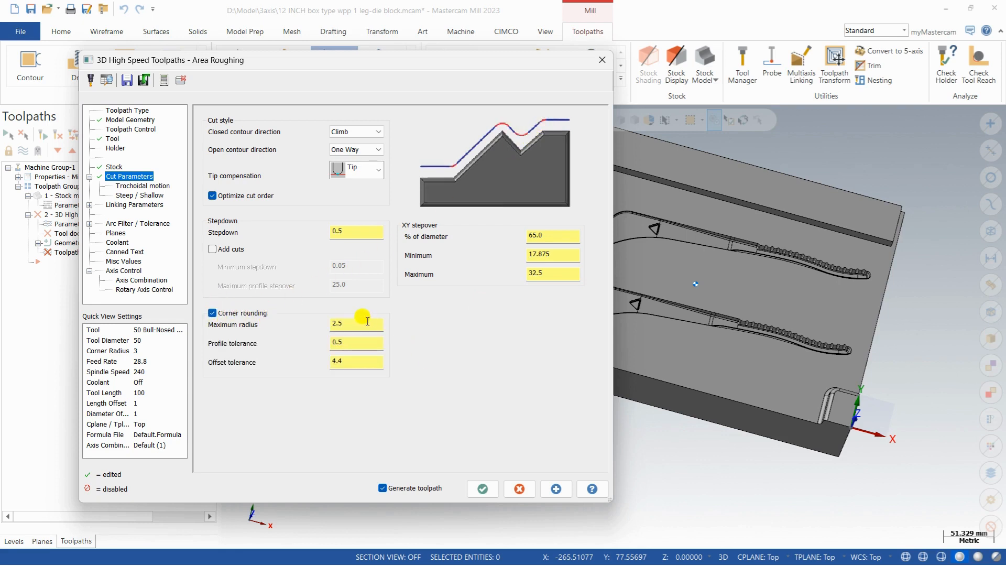
{"action": "left_click", "coordinate": [367, 321]}
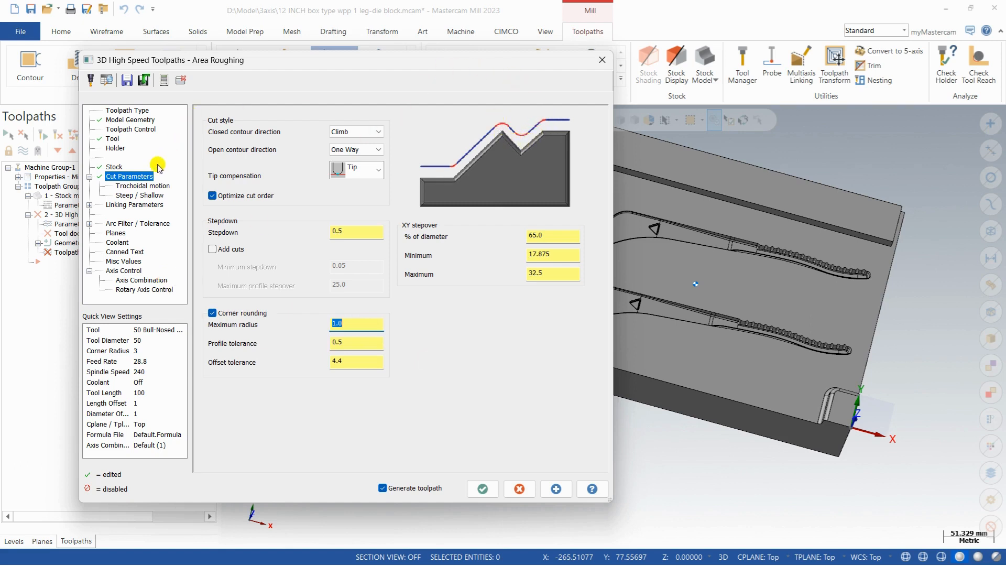
Step: Try limiting the roughing Z range with a minimum depth of -5 and a maximum depth in the steep/shallow settings
{"action": "left_click", "coordinate": [121, 197]}
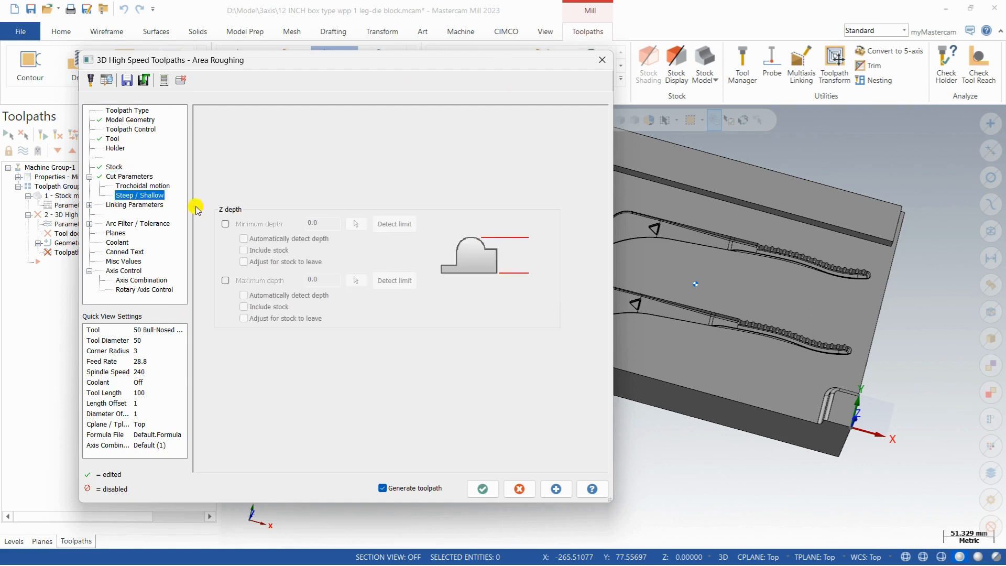
{"action": "middle_click_drag", "start_coordinate": [897, 206], "coordinate": [871, 172]}
{"action": "scroll", "coordinate": [878, 243], "scroll_direction": "up", "scroll_amount": 4}
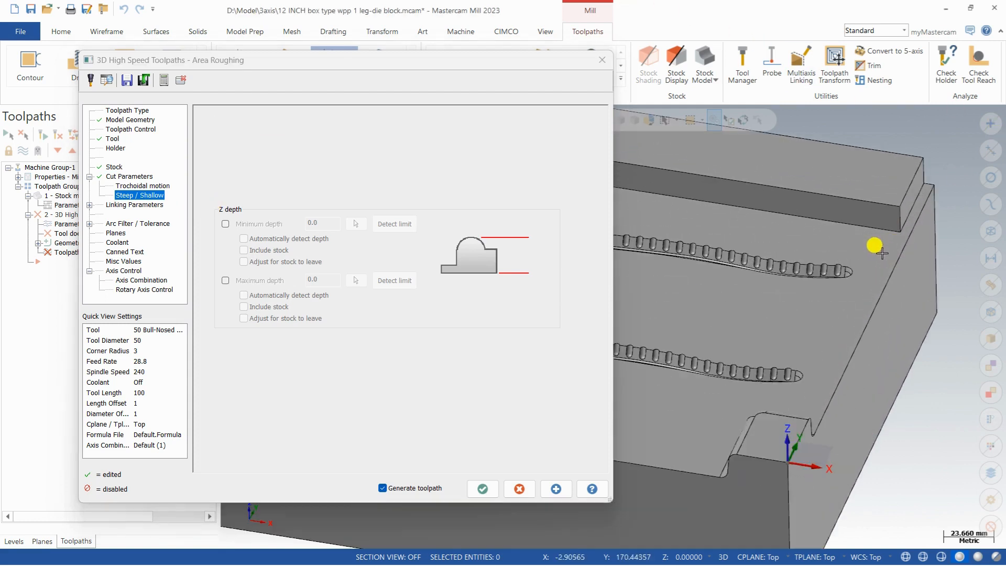
{"action": "scroll", "coordinate": [878, 259], "scroll_direction": "down", "scroll_amount": 4}
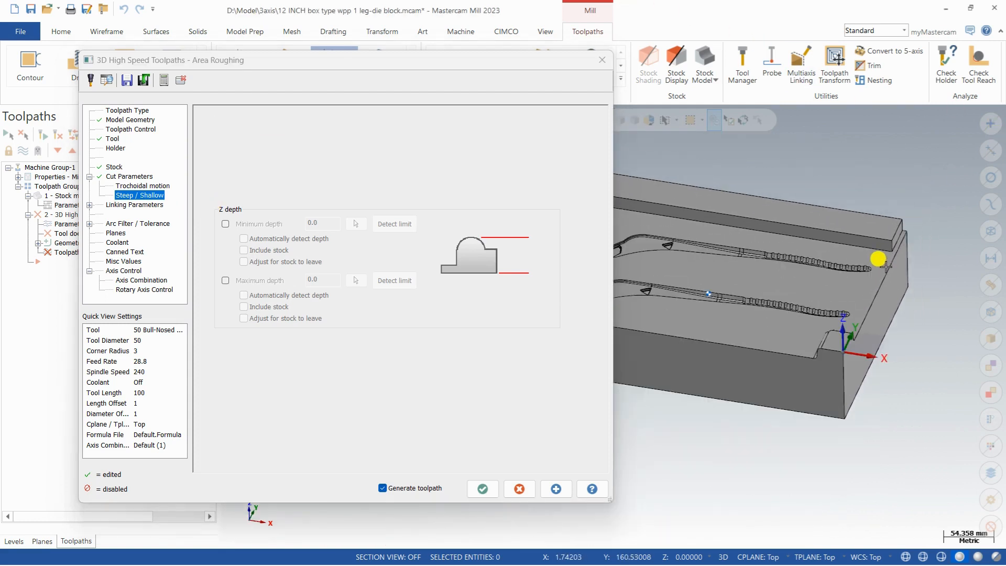
{"action": "left_click", "coordinate": [225, 224]}
{"action": "left_click", "coordinate": [319, 224]}
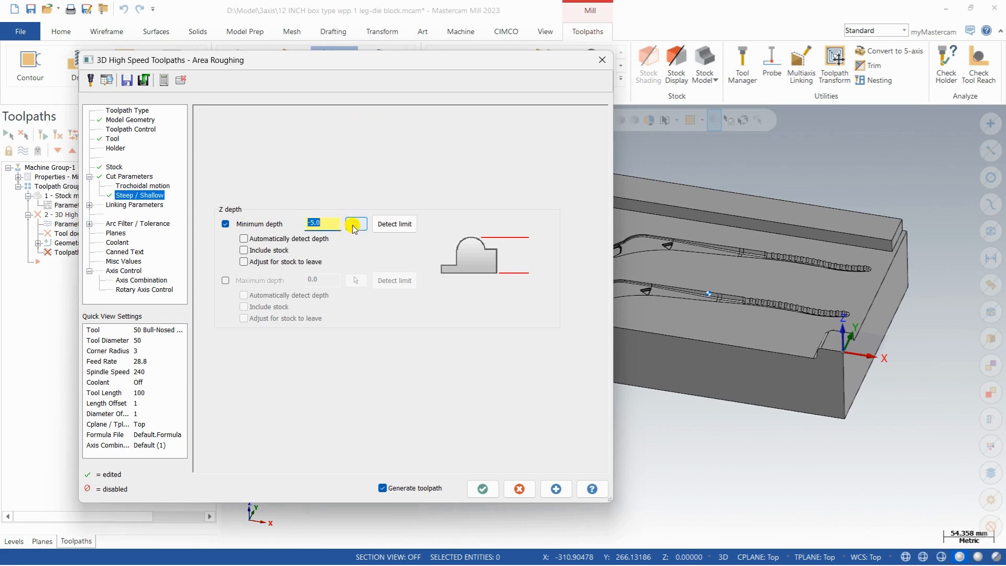
{"action": "left_click", "coordinate": [355, 225]}
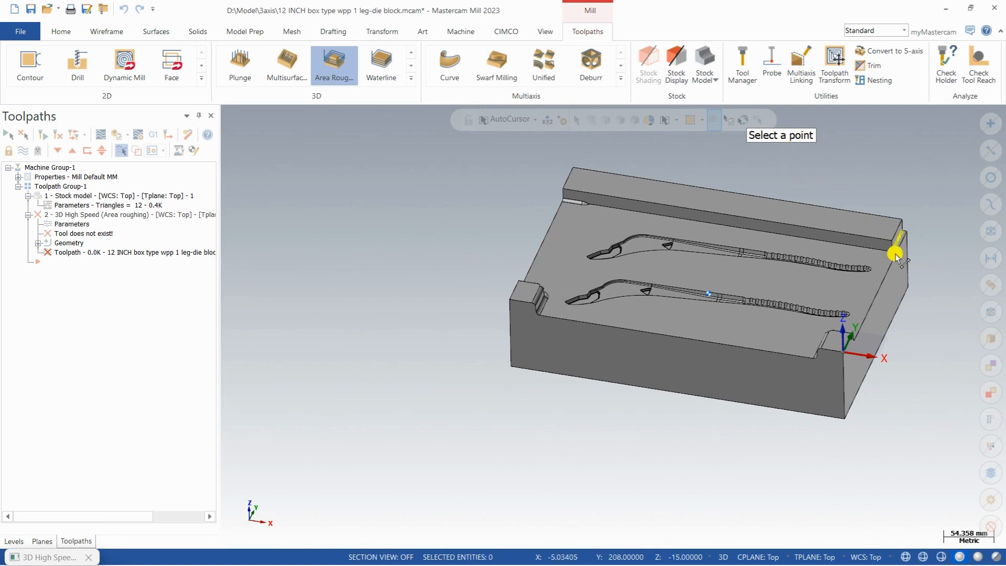
{"action": "left_click", "coordinate": [748, 163]}
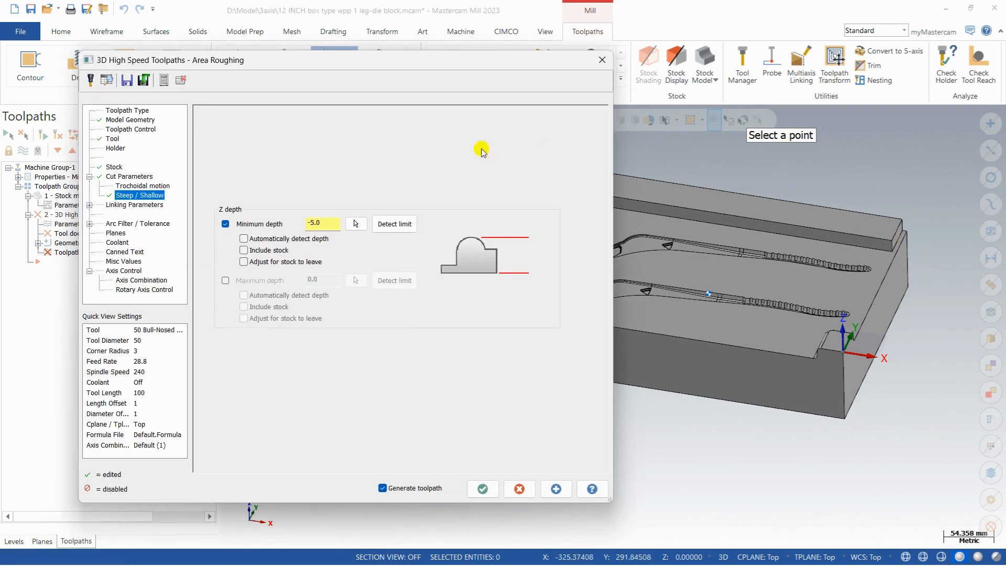
{"action": "left_click", "coordinate": [232, 223]}
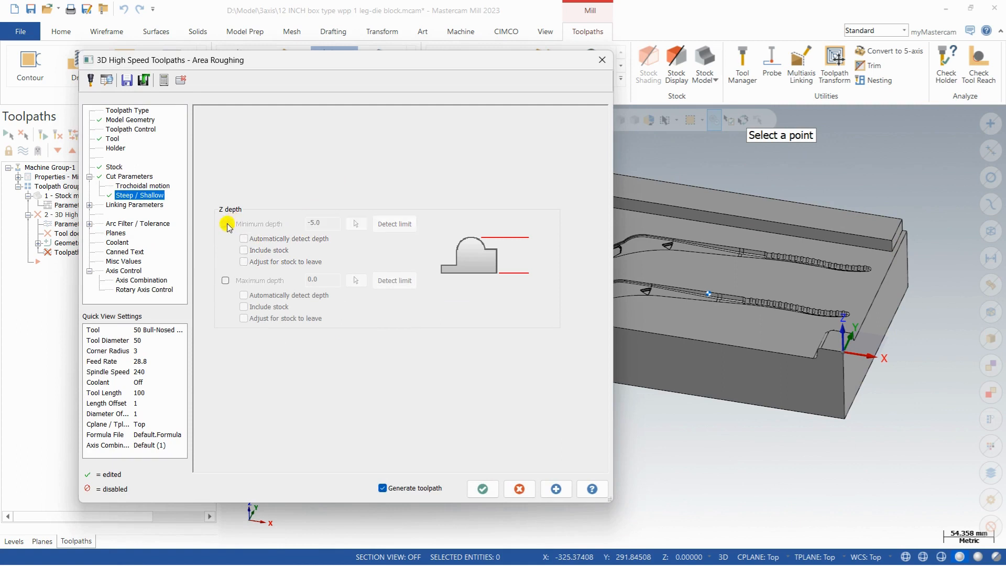
{"action": "left_click", "coordinate": [225, 280]}
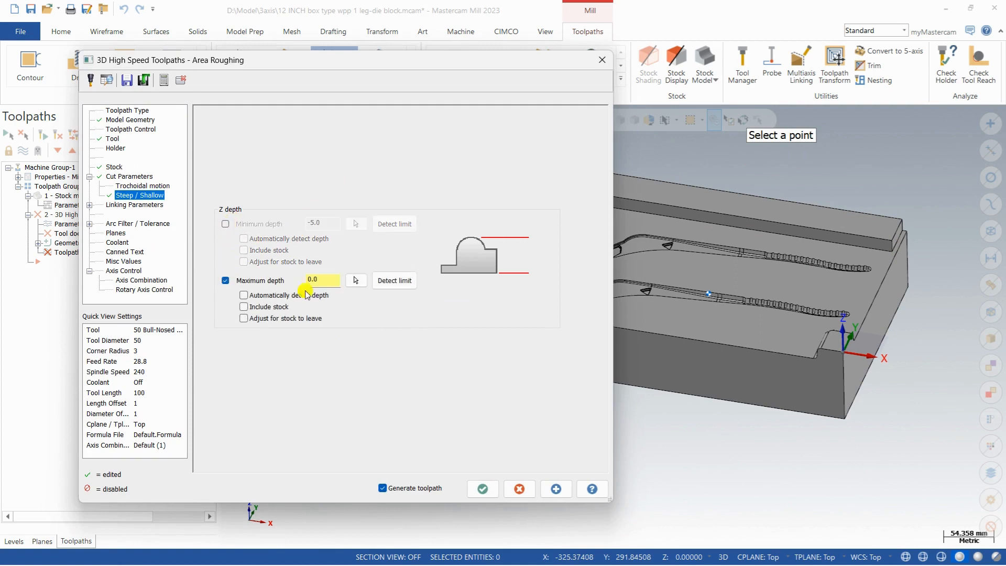
{"action": "left_click", "coordinate": [226, 282]}
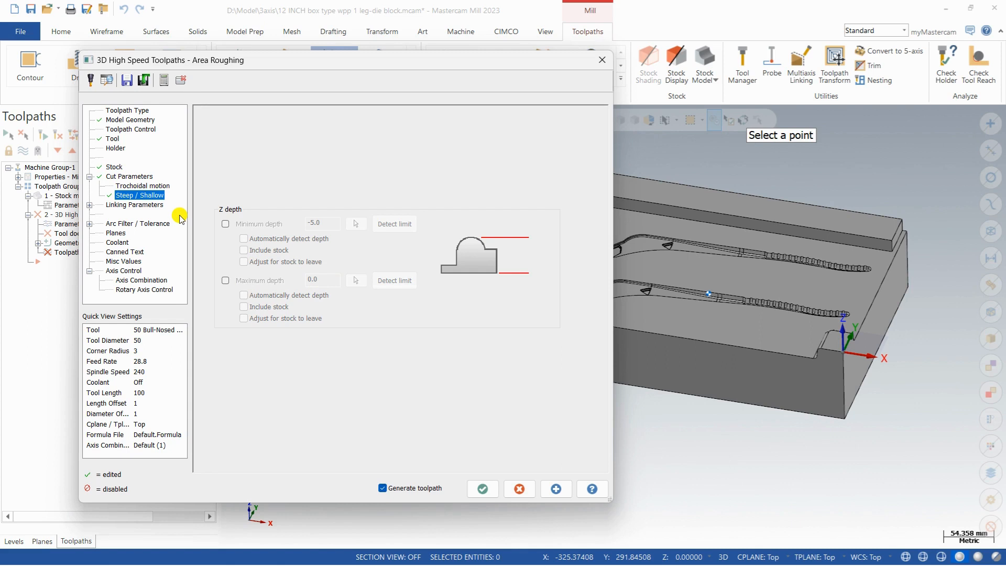
Step: Enable keeping the tool down between Z depths in the roughing toolpath's linking parameters
{"action": "left_click", "coordinate": [155, 204]}
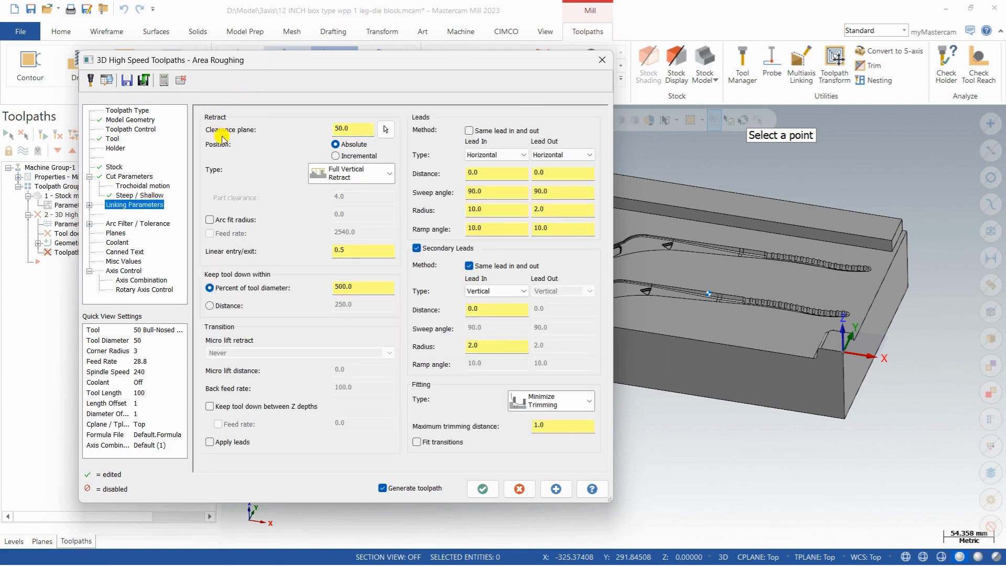
{"action": "double_click", "coordinate": [356, 128]}
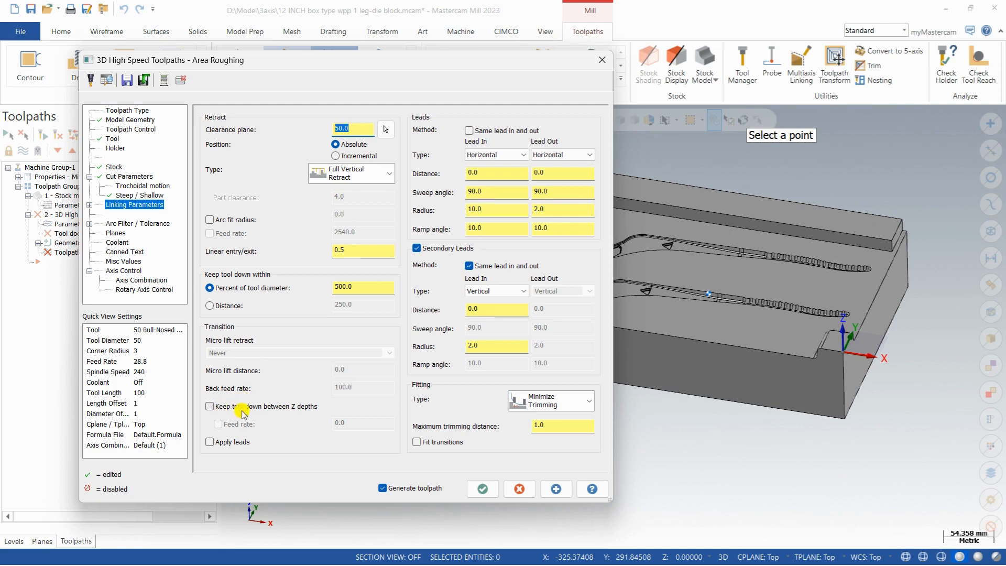
{"action": "left_click", "coordinate": [306, 408]}
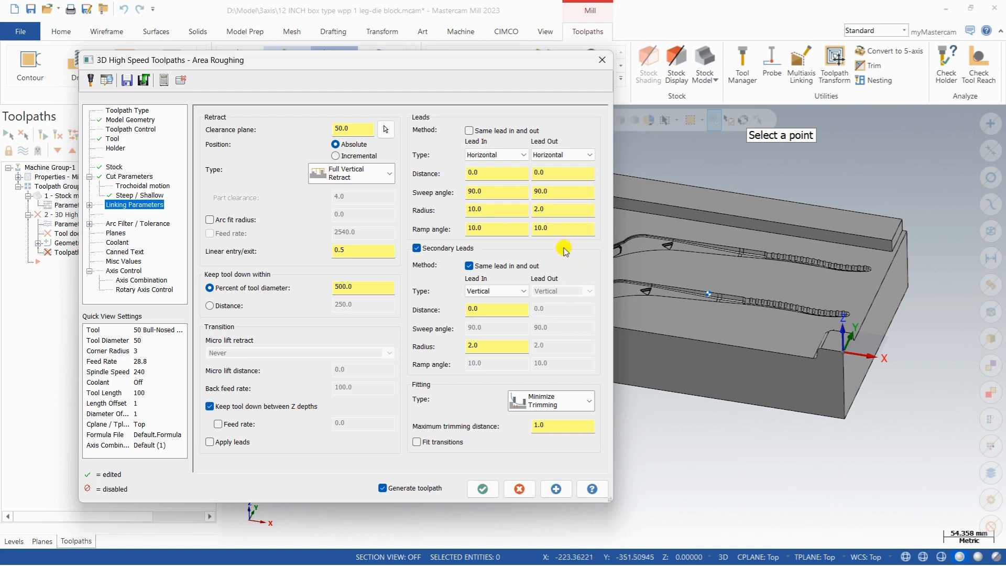
Step: Set the entry motion method to Profile ramp and review its plunge angle, Z clearance and preferred profile length
{"action": "left_click", "coordinate": [90, 205]}
{"action": "left_click", "coordinate": [129, 214]}
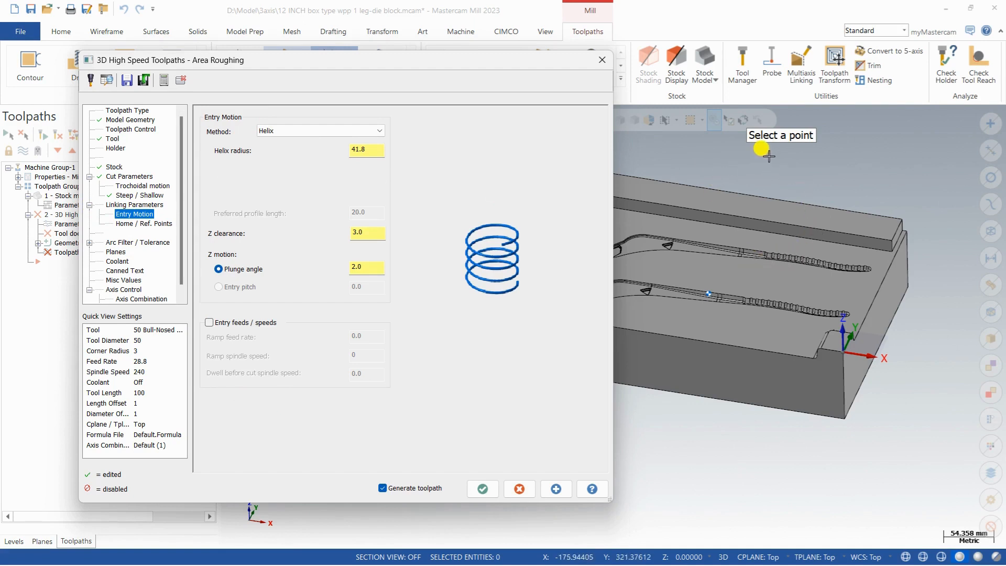
{"action": "left_click", "coordinate": [366, 131]}
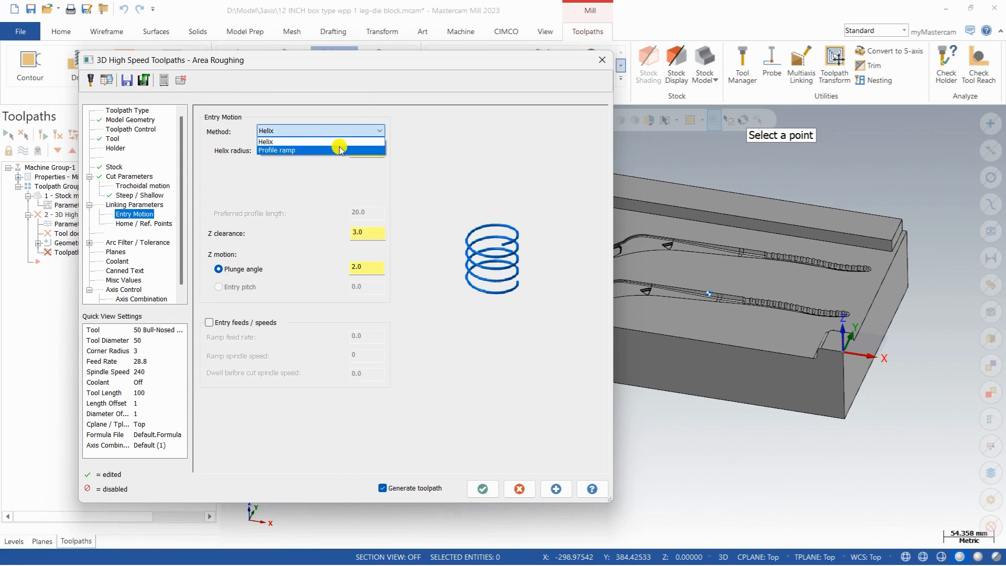
{"action": "left_click", "coordinate": [341, 149]}
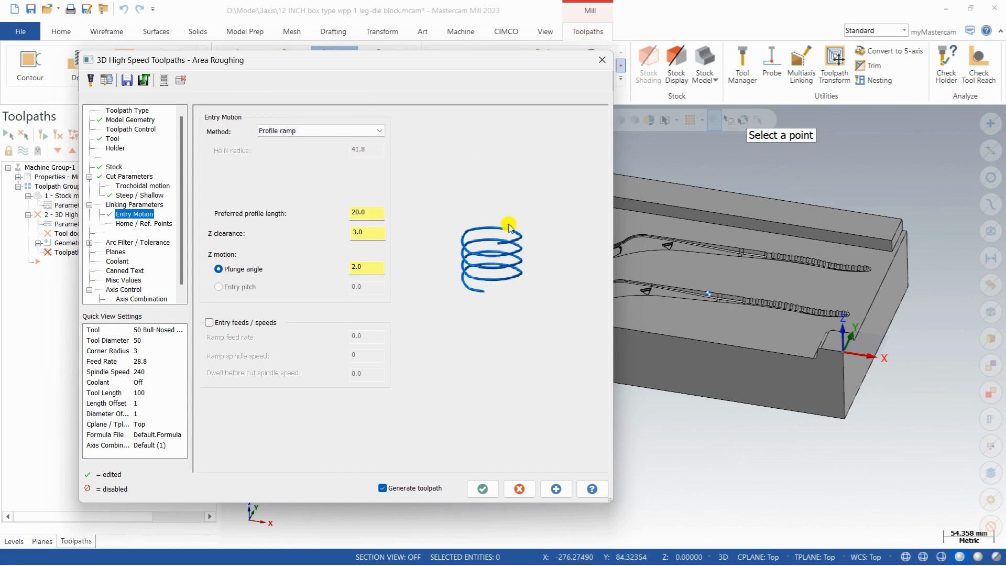
{"action": "left_click", "coordinate": [372, 269]}
{"action": "left_click", "coordinate": [374, 233]}
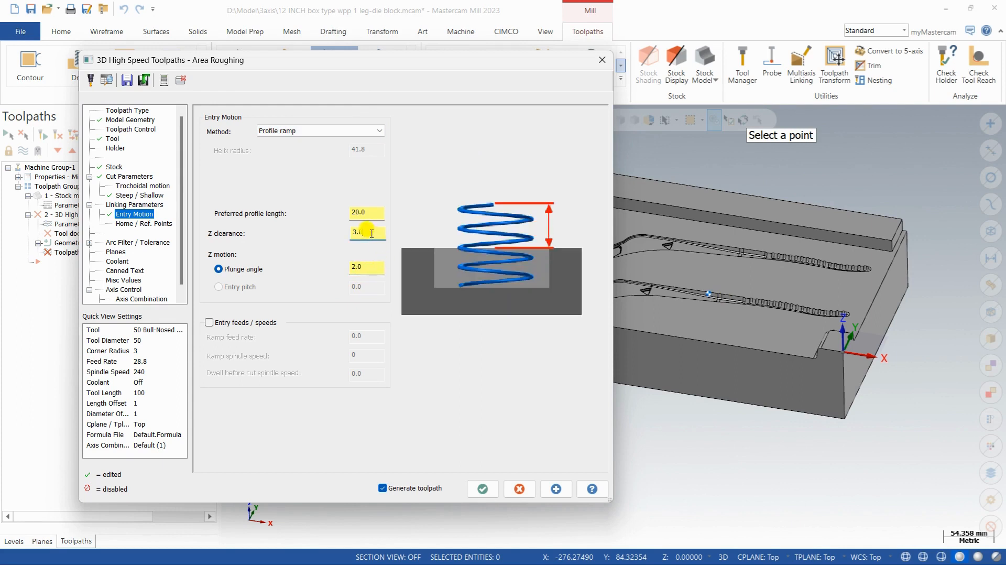
{"action": "left_click", "coordinate": [370, 214]}
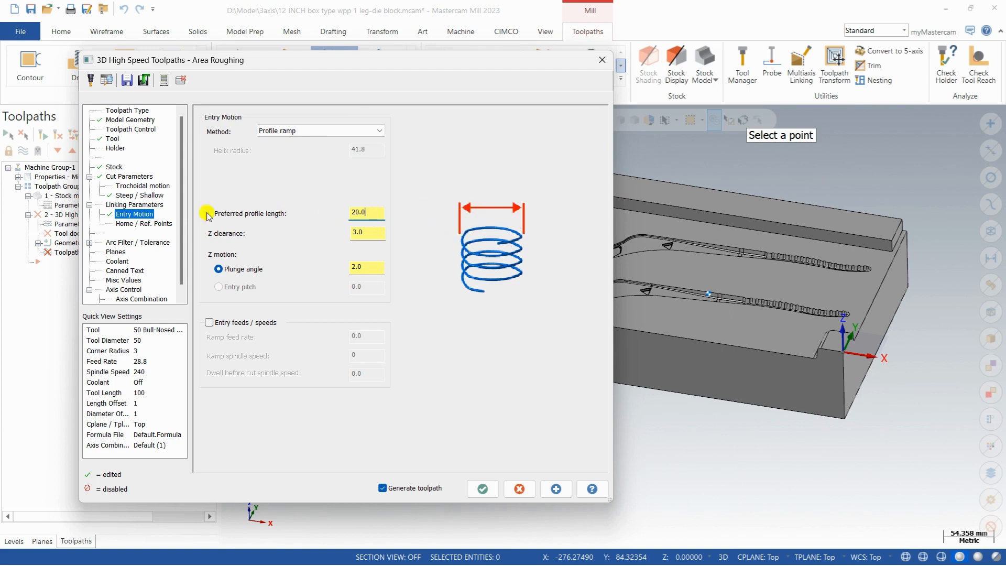
Step: Set the total tolerance to 0.1 and generate the area roughing toolpath
{"action": "left_click", "coordinate": [119, 243]}
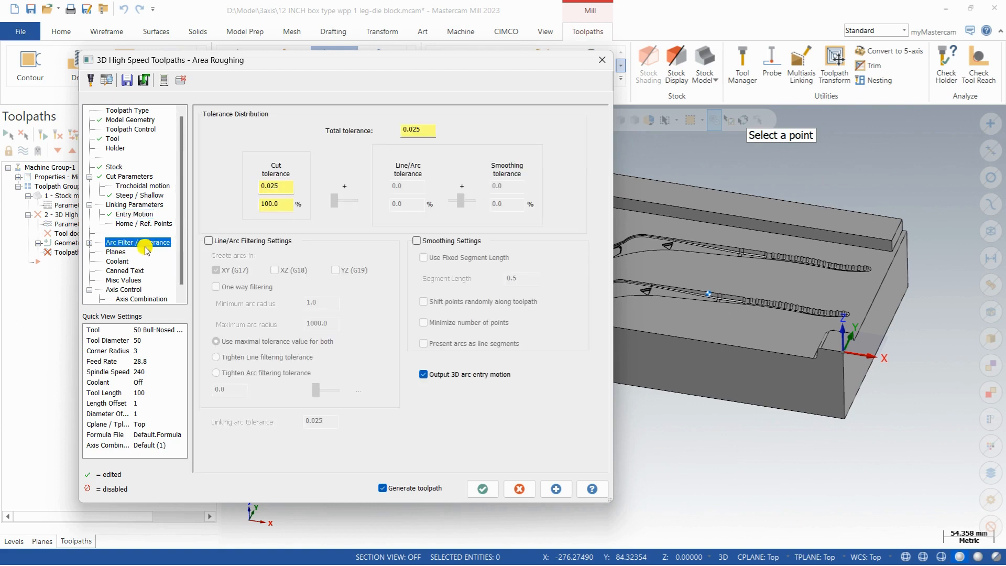
{"action": "left_click", "coordinate": [416, 130]}
{"action": "left_click_drag", "start_coordinate": [429, 129], "coordinate": [370, 128]}
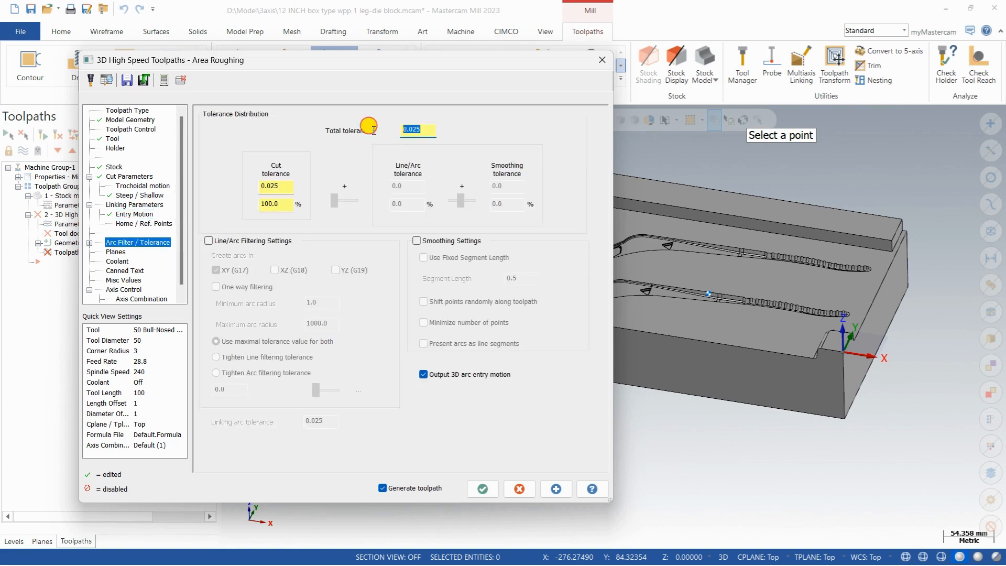
{"action": "type", "text": ".1"}
{"action": "key", "text": "Return"}
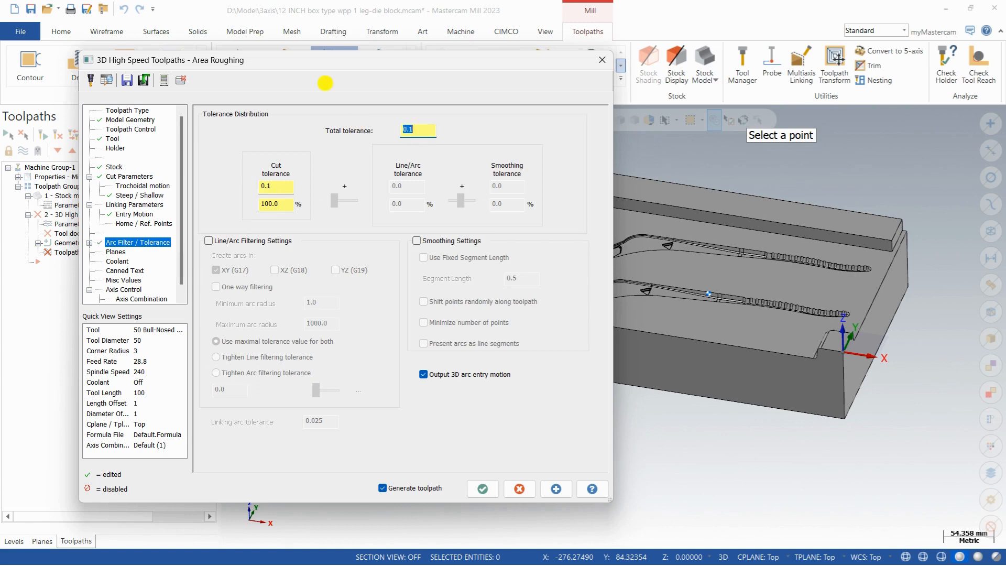
{"action": "left_click", "coordinate": [479, 489]}
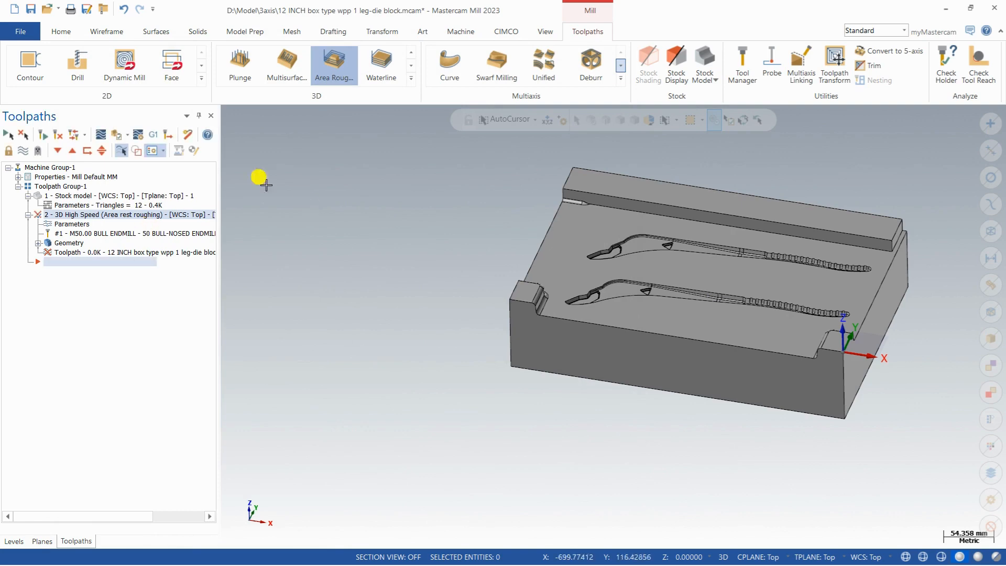
Step: Check the toolpath processing status in the Multi-Threading Manager and close it
{"action": "left_click", "coordinate": [542, 32]}
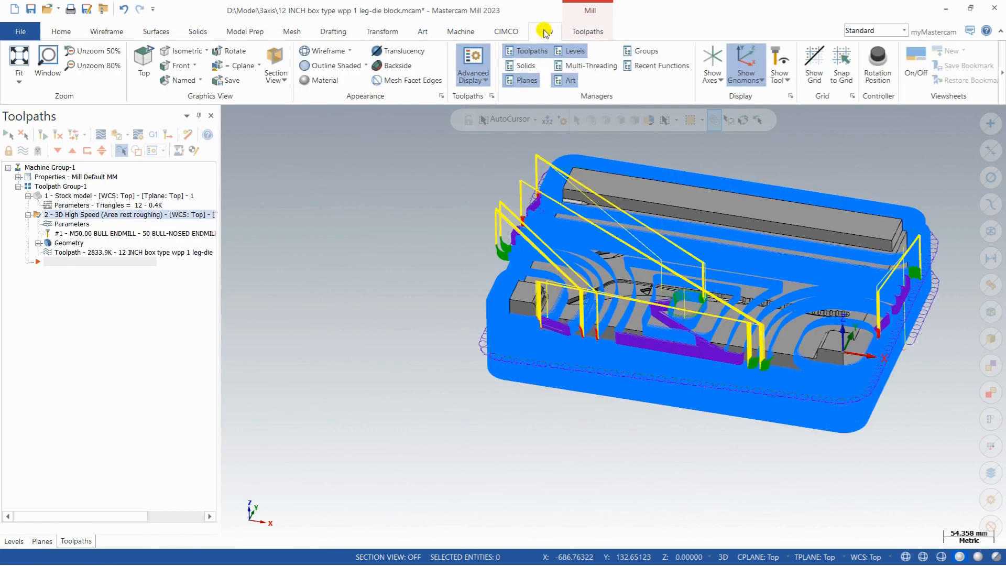
{"action": "left_click", "coordinate": [576, 66]}
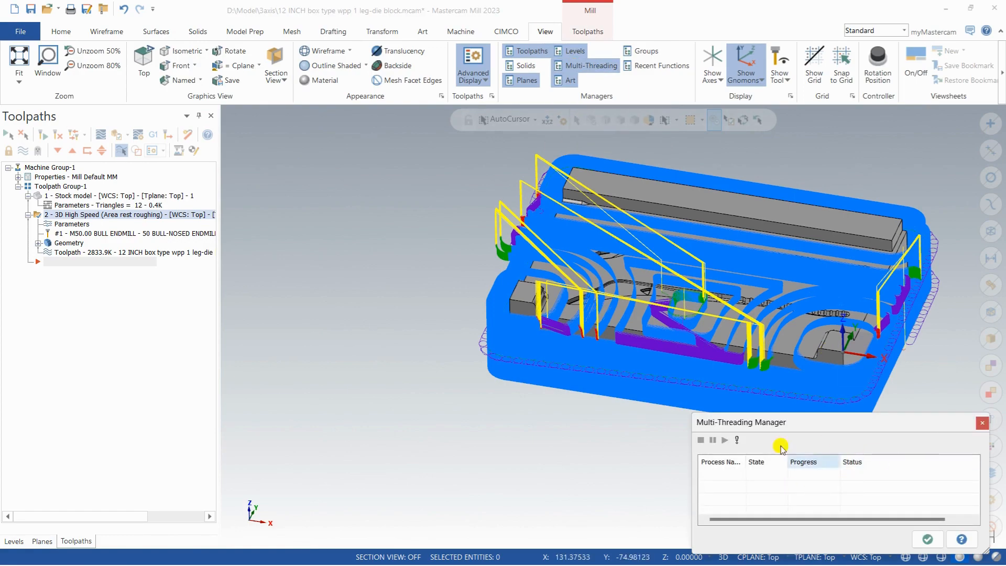
{"action": "left_click", "coordinate": [927, 539]}
Step: Backplot the area roughing toolpath and inspect its cutting passes and retract moves around the block
{"action": "mouse_move", "coordinate": [759, 377]}
{"action": "middle_mouse_down"}
{"action": "mouse_move", "coordinate": [801, 408]}
{"action": "mouse_move", "coordinate": [838, 411]}
{"action": "mouse_move", "coordinate": [898, 265]}
{"action": "mouse_move", "coordinate": [891, 386]}
{"action": "mouse_move", "coordinate": [775, 387]}
{"action": "middle_mouse_up"}
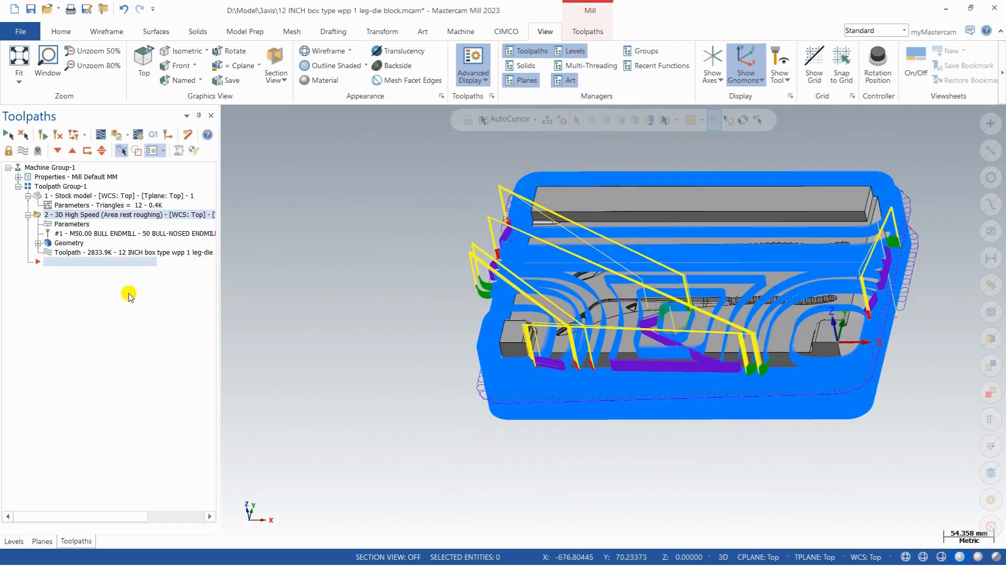
{"action": "left_click", "coordinate": [106, 254]}
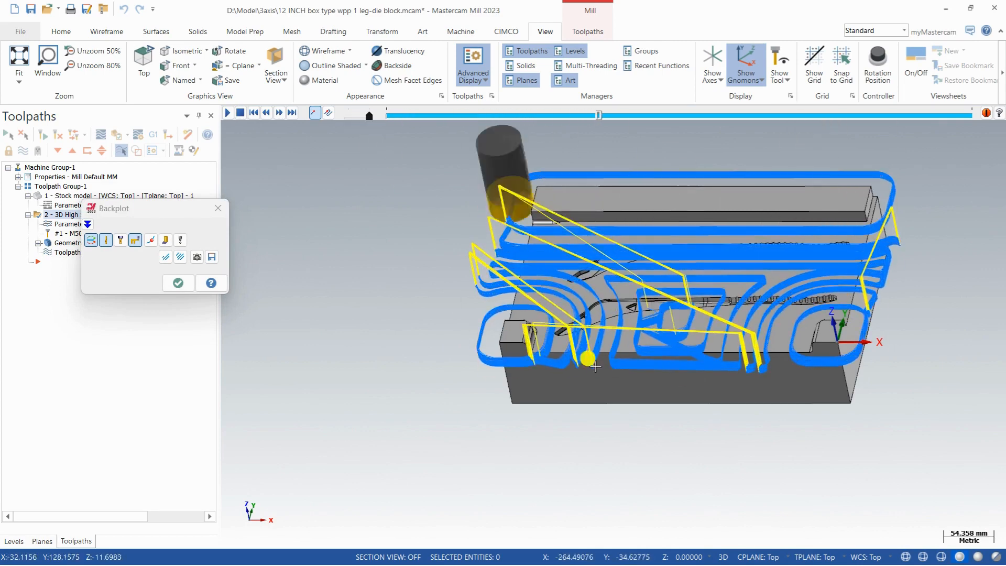
{"action": "mouse_move", "coordinate": [646, 427]}
{"action": "middle_mouse_down"}
{"action": "mouse_move", "coordinate": [694, 393]}
{"action": "mouse_move", "coordinate": [514, 359]}
{"action": "mouse_move", "coordinate": [506, 332]}
{"action": "mouse_move", "coordinate": [491, 355]}
{"action": "mouse_move", "coordinate": [516, 364]}
{"action": "mouse_move", "coordinate": [521, 419]}
{"action": "mouse_move", "coordinate": [563, 331]}
{"action": "middle_mouse_up"}
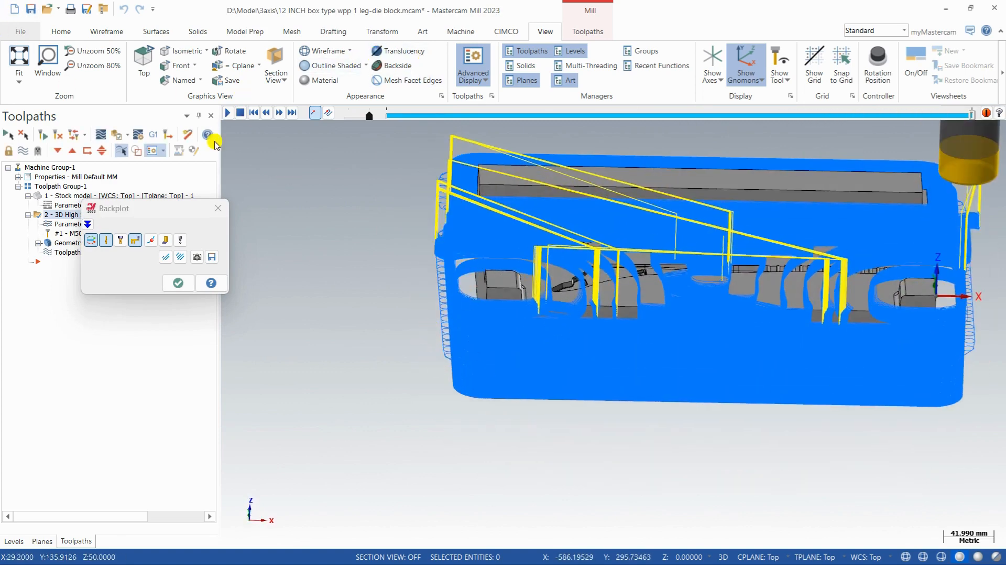
{"action": "left_click", "coordinate": [174, 284]}
{"action": "middle_click_drag", "start_coordinate": [611, 313], "coordinate": [399, 262]}
{"action": "scroll", "coordinate": [399, 262], "scroll_direction": "down", "scroll_amount": 3}
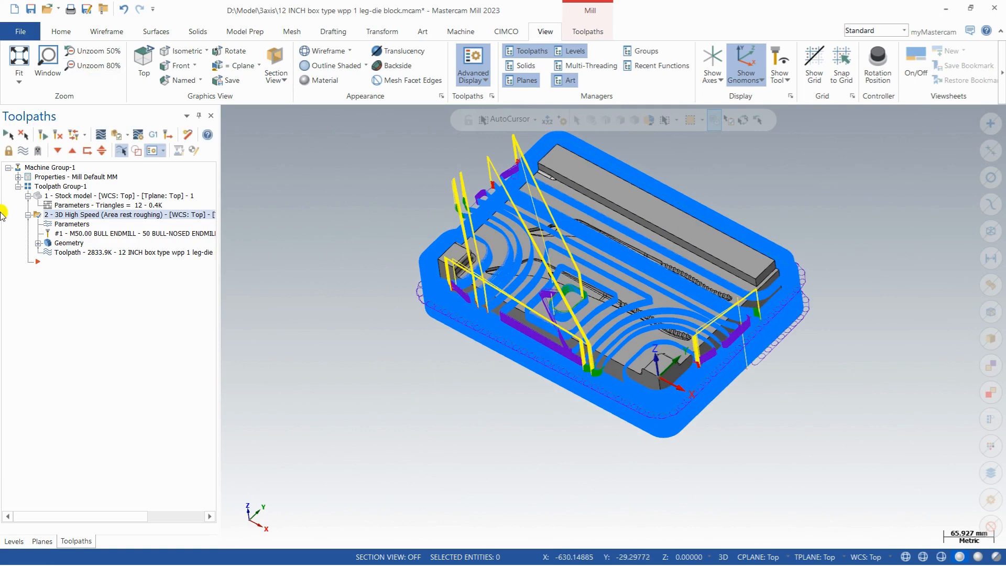
Step: Reopen the area roughing parameters at the toolpath control settings
{"action": "left_click", "coordinate": [66, 226]}
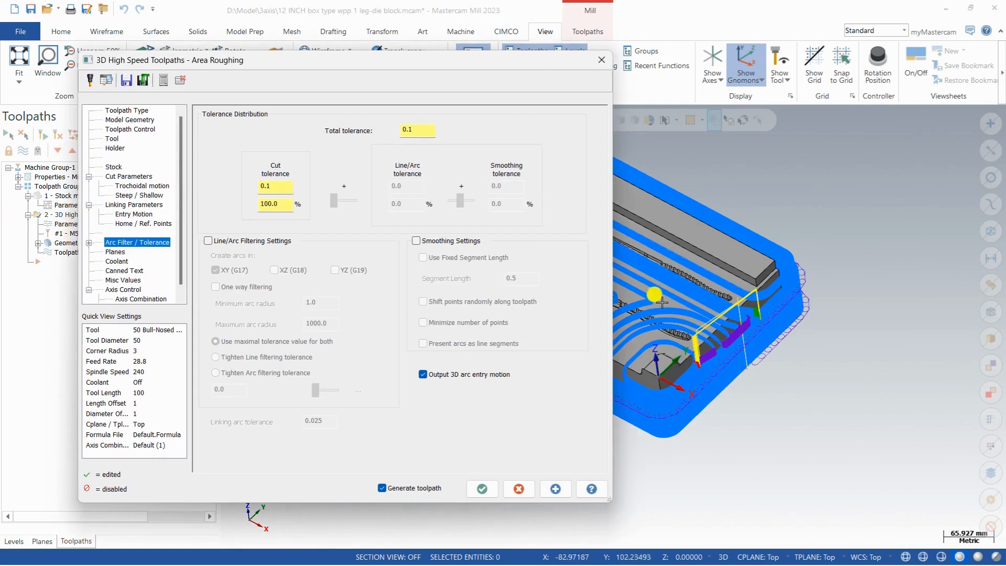
{"action": "scroll", "coordinate": [921, 324], "scroll_direction": "down", "scroll_amount": 1}
{"action": "scroll", "coordinate": [921, 324], "scroll_direction": "down", "scroll_amount": 1}
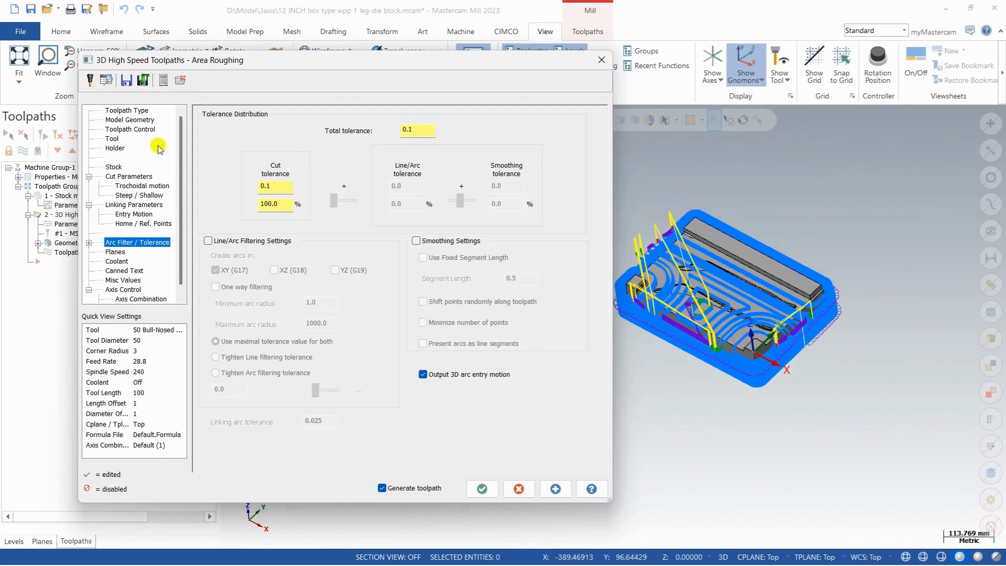
{"action": "left_click", "coordinate": [124, 130]}
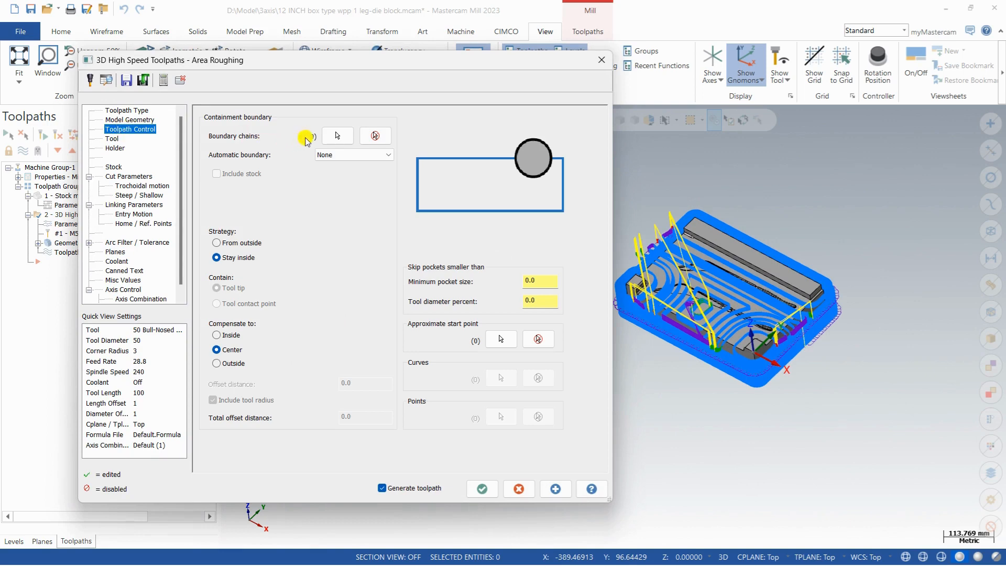
Step: Try using the outer loop of the block's bottom face as the containment boundary, and remove that chain
{"action": "left_click", "coordinate": [341, 137]}
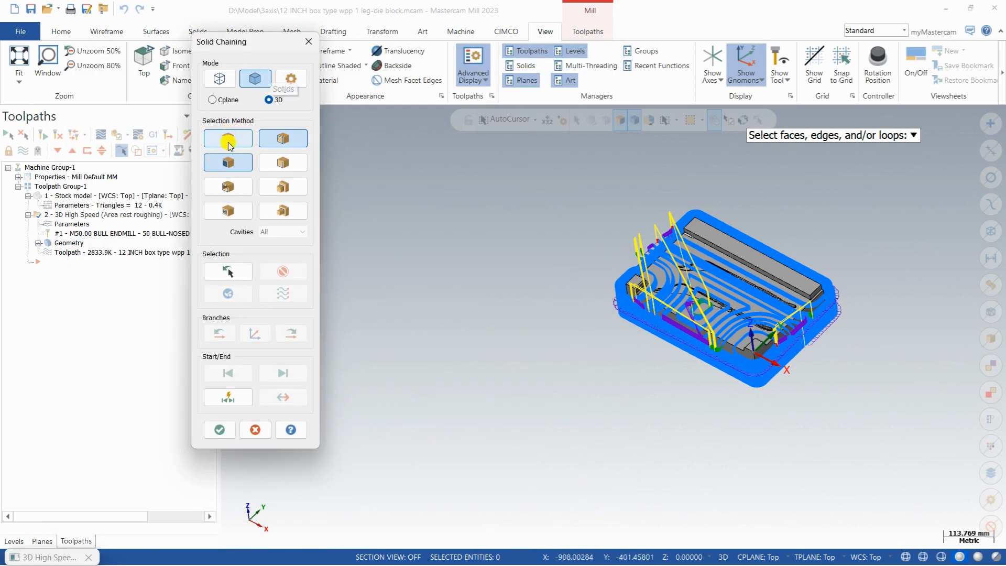
{"action": "left_click", "coordinate": [234, 166]}
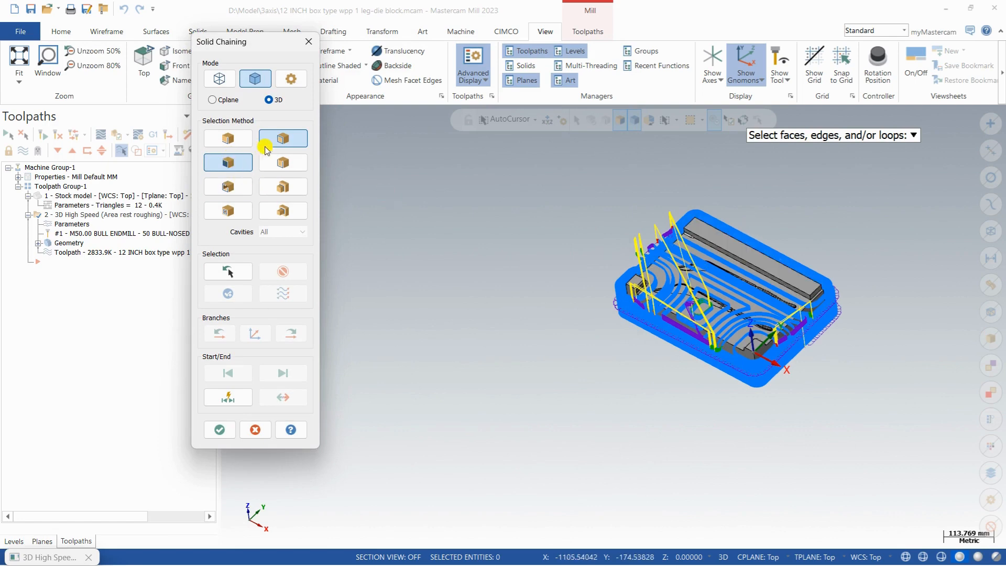
{"action": "middle_click_drag", "start_coordinate": [640, 314], "coordinate": [664, 257]}
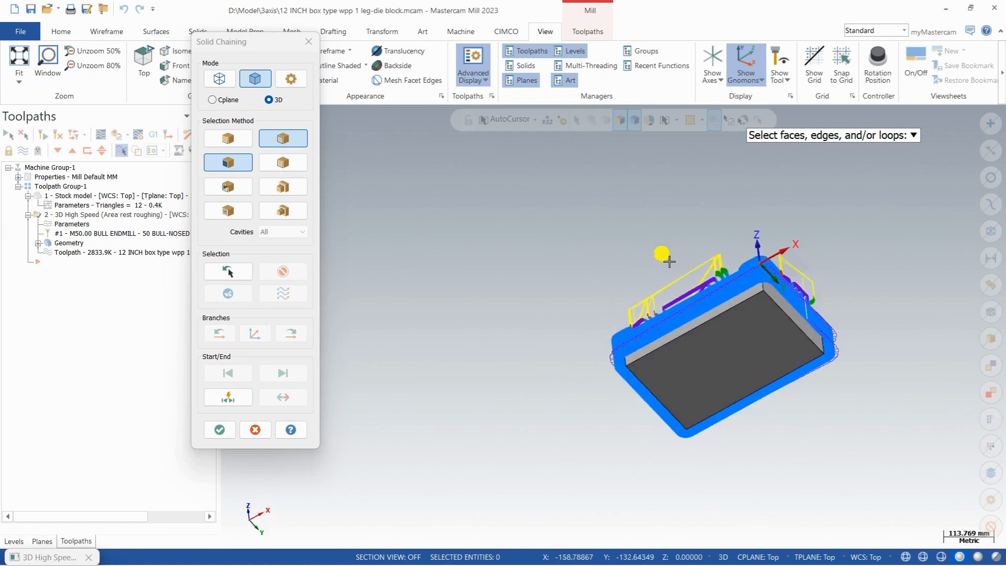
{"action": "left_click", "coordinate": [749, 308]}
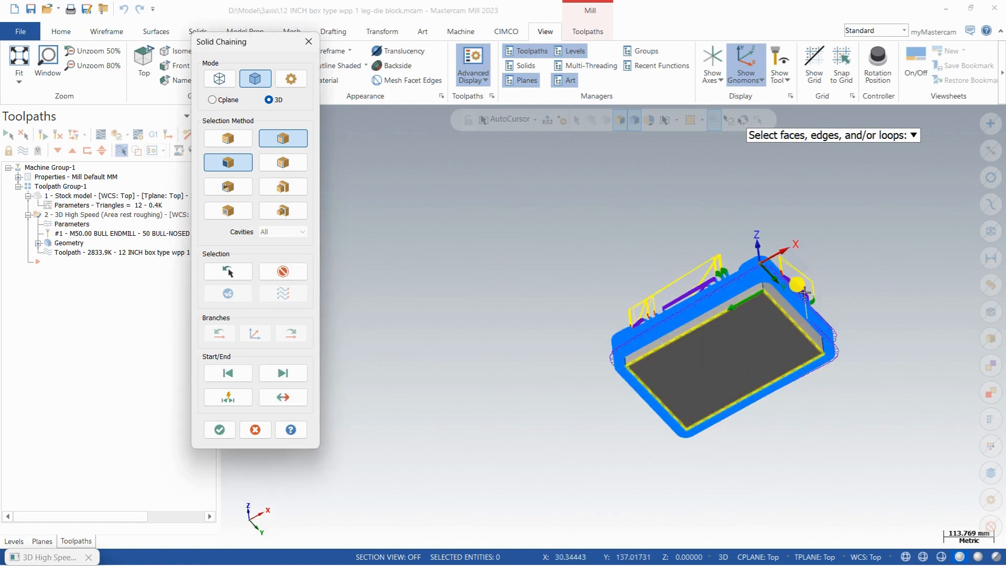
{"action": "left_click", "coordinate": [219, 429]}
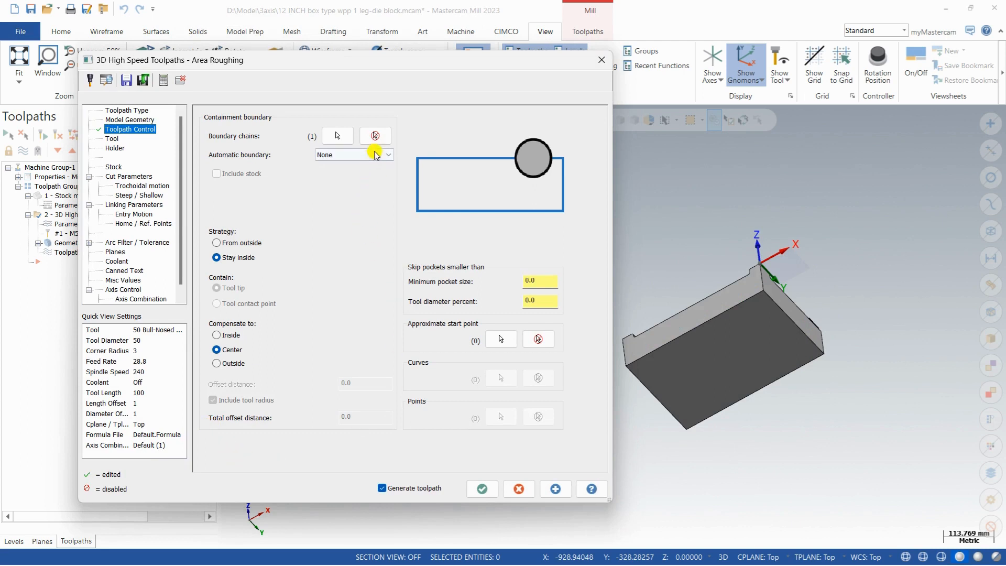
{"action": "left_click", "coordinate": [377, 135]}
Step: Set the automatic containment boundary to Silhouette and the minimum pocket size to 50*1.5 (75)
{"action": "left_click", "coordinate": [349, 154]}
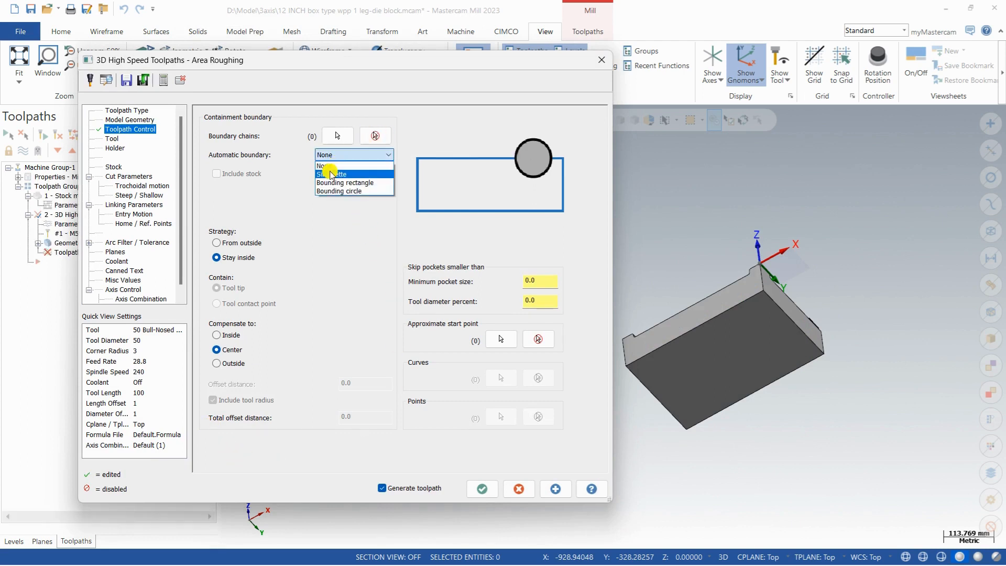
{"action": "left_click", "coordinate": [326, 164]}
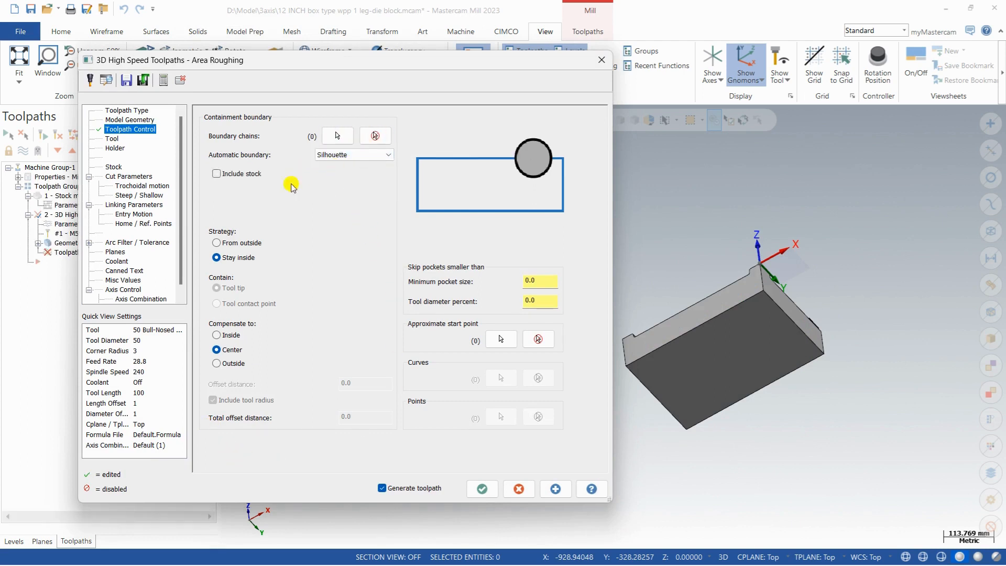
{"action": "middle_click_drag", "start_coordinate": [656, 236], "coordinate": [624, 337]}
{"action": "left_click", "coordinate": [538, 278]}
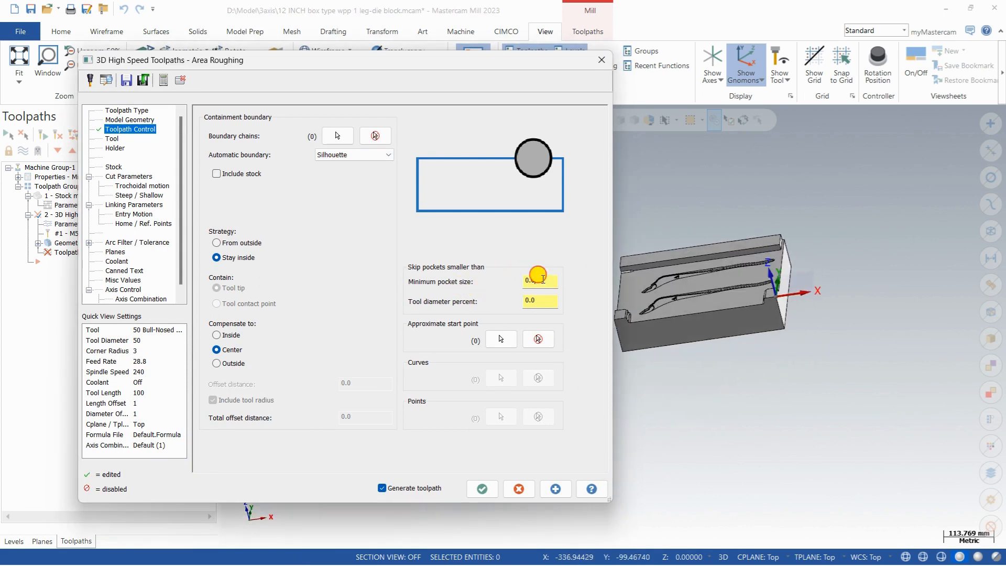
{"action": "left_click_drag", "start_coordinate": [538, 274], "coordinate": [507, 283]}
{"action": "type", "text": "50*1.5"}
{"action": "key", "text": "Return"}
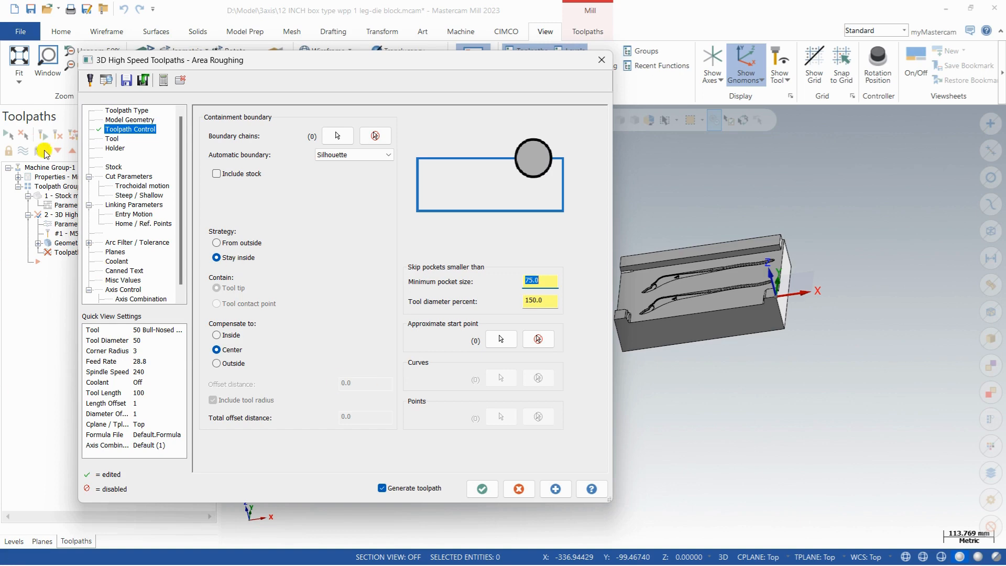
Step: Set the open contour direction to Zigzag in the cut parameters
{"action": "left_click", "coordinate": [121, 177]}
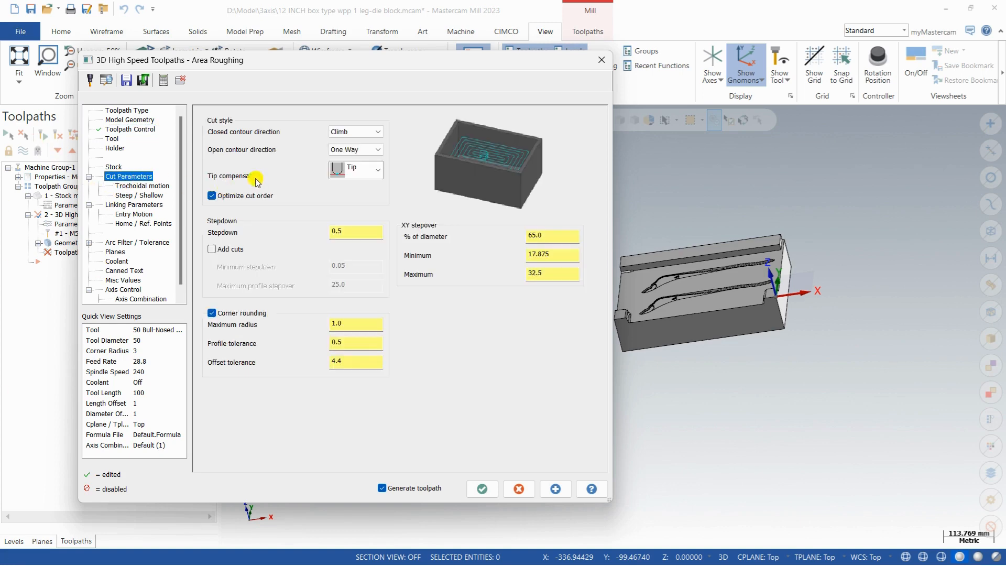
{"action": "left_click", "coordinate": [367, 150]}
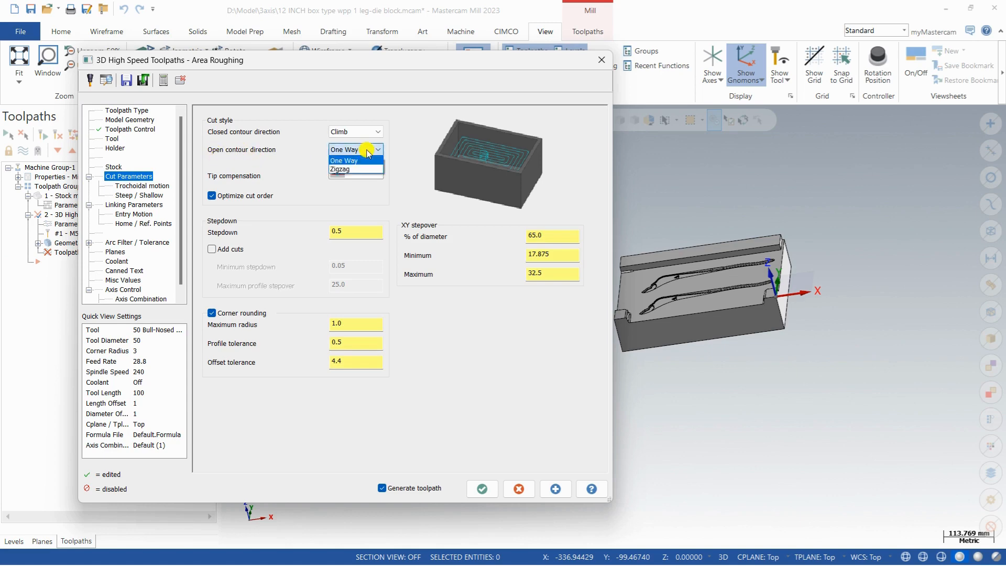
{"action": "left_click", "coordinate": [341, 166]}
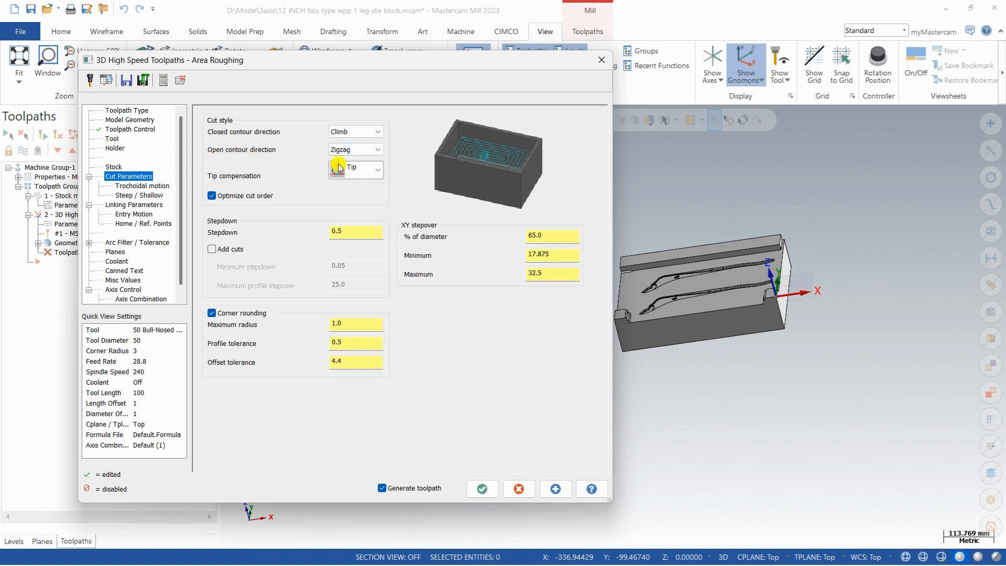
Step: Disable secondary leads in the toolpath's linking parameters
{"action": "left_click", "coordinate": [134, 205]}
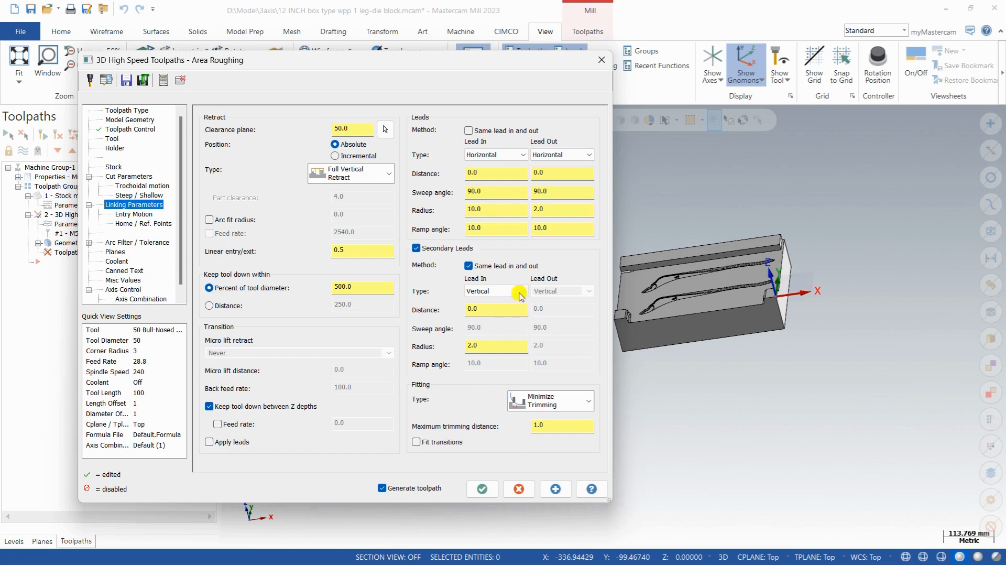
{"action": "left_click", "coordinate": [416, 248]}
{"action": "left_click", "coordinate": [417, 248]}
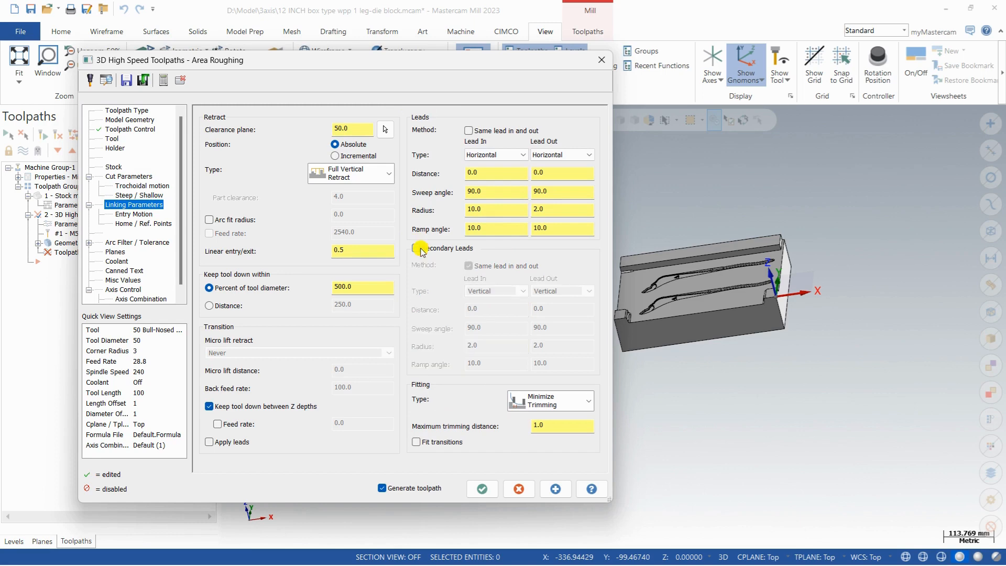
Step: Use the same lead in and out with sweep angle 0, radius 2 and ramp angle 0, and regenerate the toolpath
{"action": "left_click", "coordinate": [500, 133]}
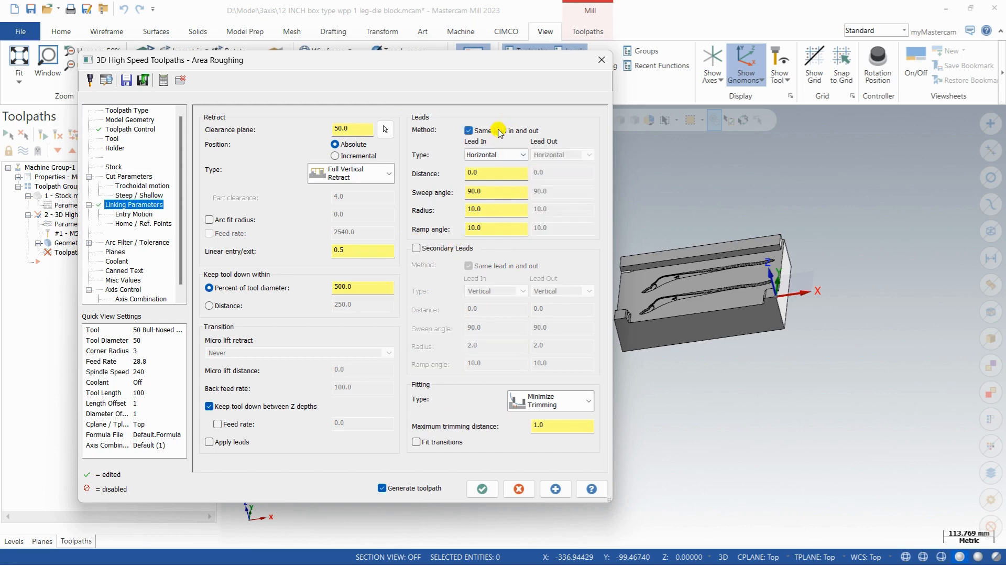
{"action": "left_click_drag", "start_coordinate": [484, 189], "coordinate": [369, 169]}
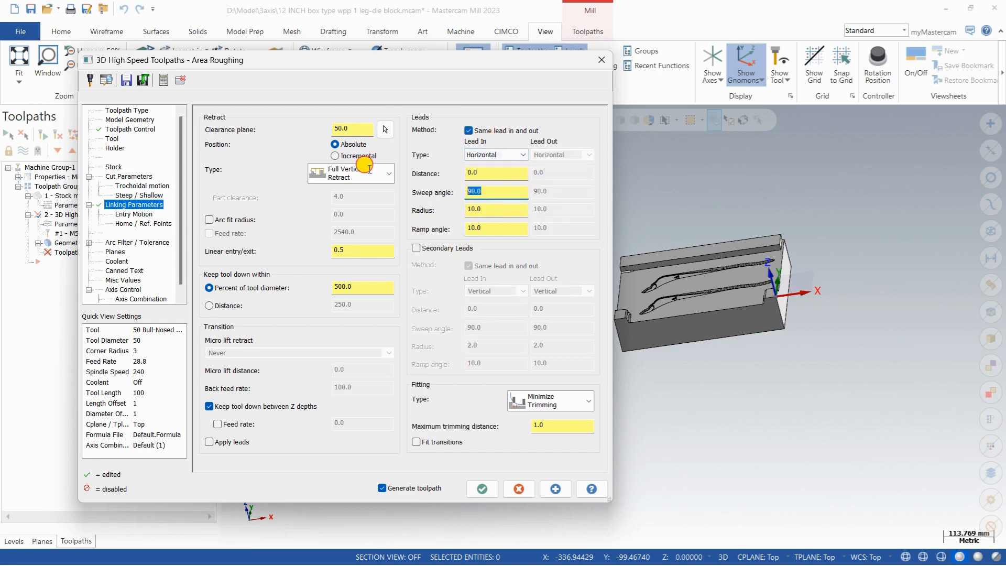
{"action": "double_click", "coordinate": [502, 226]}
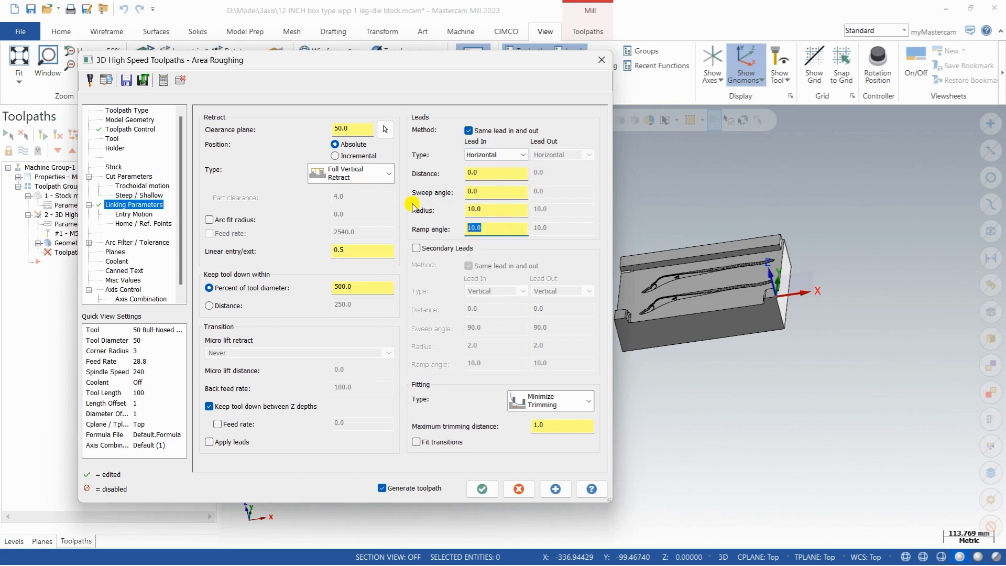
{"action": "double_click", "coordinate": [495, 212]}
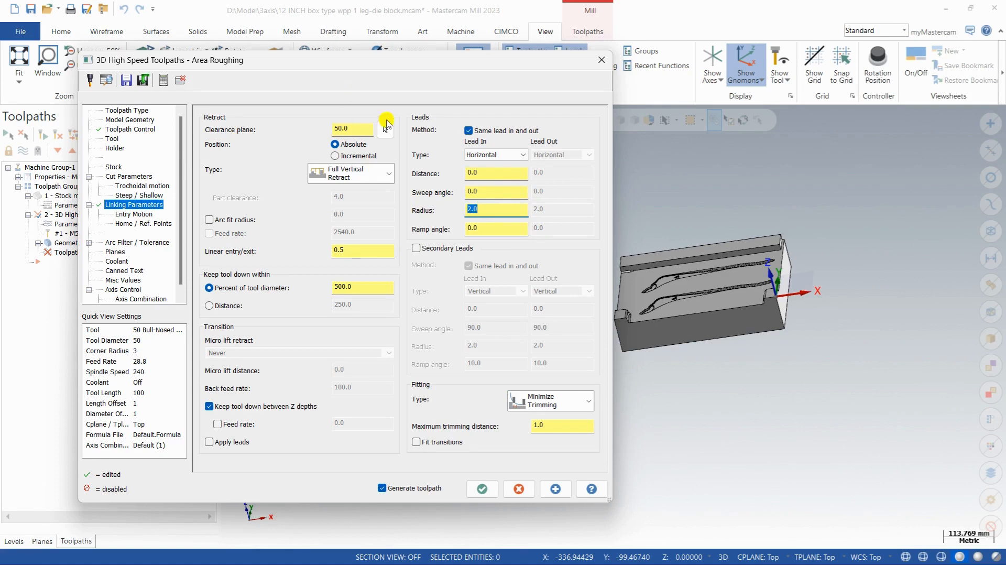
{"action": "left_click", "coordinate": [483, 488]}
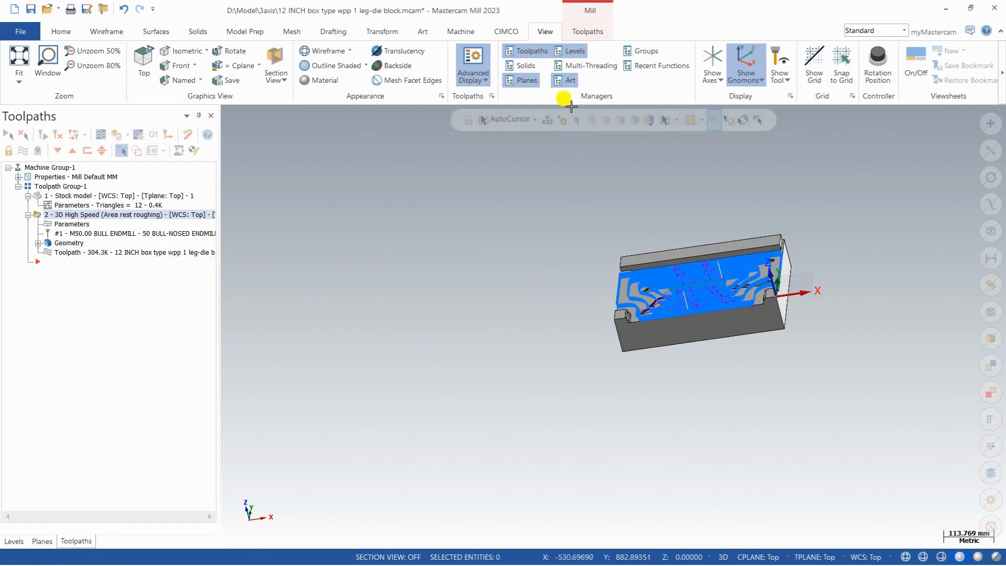
Step: Backplot the regenerated roughing toolpath to examine its passes within the silhouette boundary
{"action": "middle_click_drag", "start_coordinate": [782, 351], "coordinate": [218, 152]}
{"action": "scroll", "coordinate": [691, 348], "scroll_direction": "up", "scroll_amount": 8}
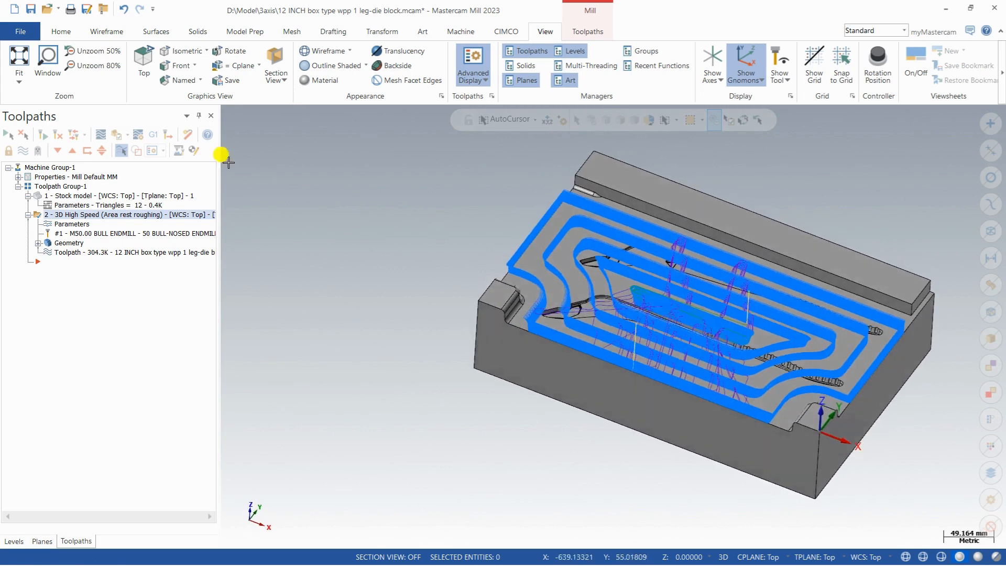
{"action": "left_click", "coordinate": [145, 257]}
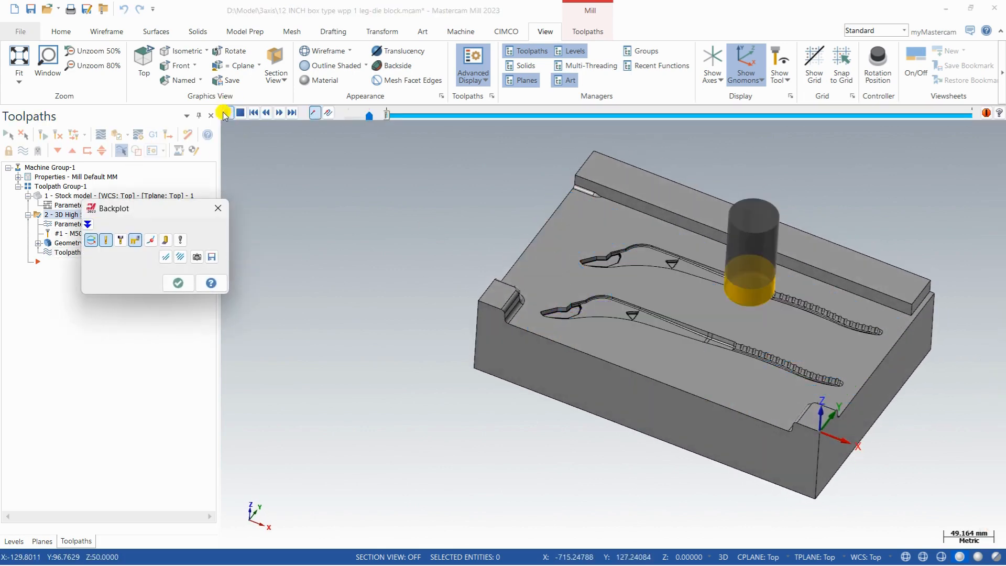
{"action": "middle_click_drag", "start_coordinate": [516, 342], "coordinate": [537, 347]}
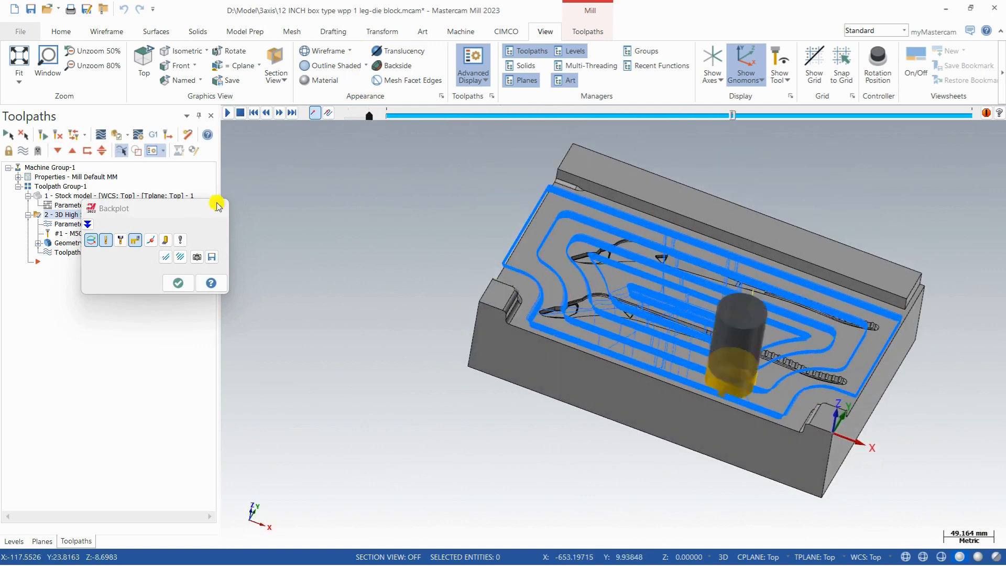
{"action": "left_click", "coordinate": [175, 286]}
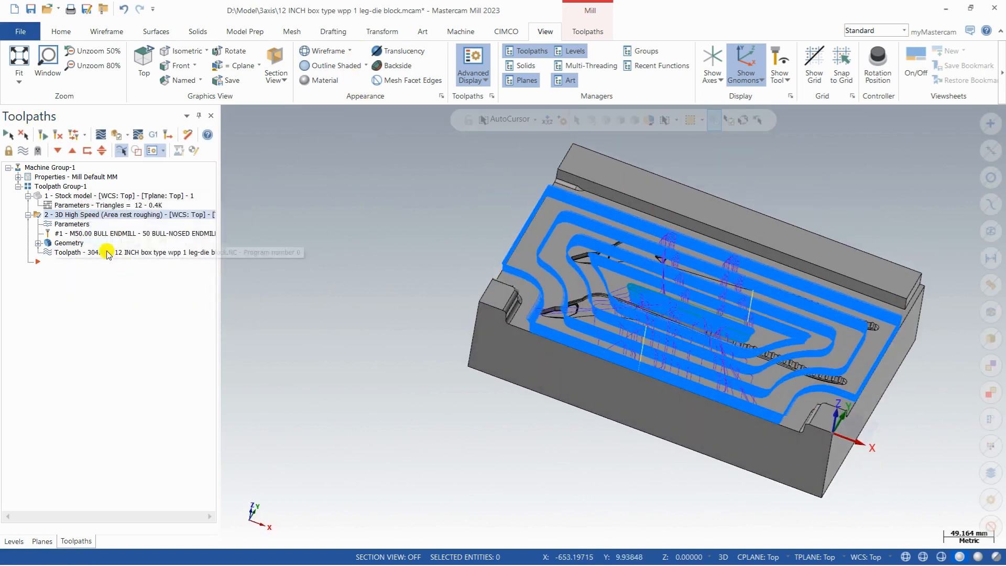
Step: Change the roughing toolpath's containment boundary compensation to Outside
{"action": "left_click", "coordinate": [69, 226]}
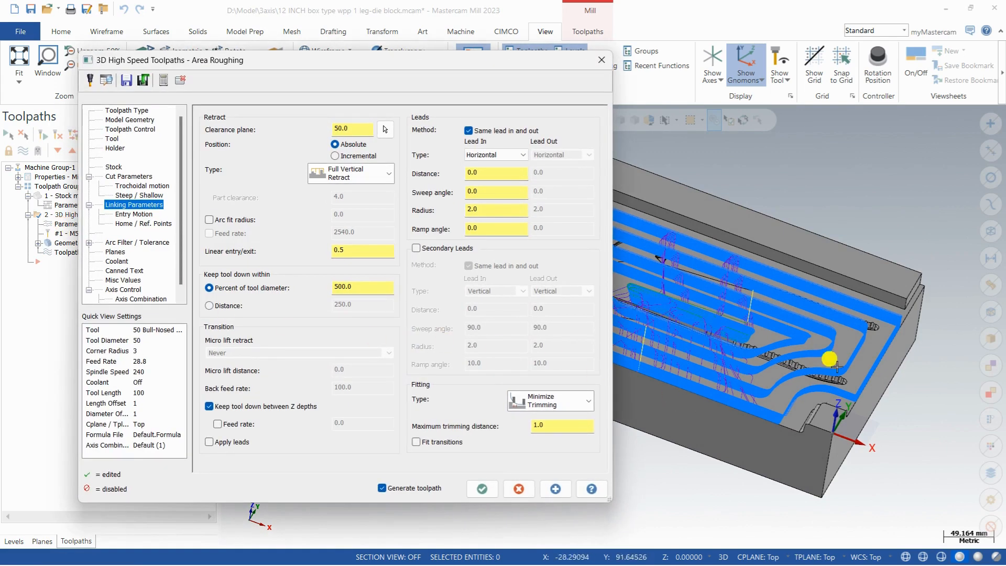
{"action": "scroll", "coordinate": [876, 356], "scroll_direction": "up", "scroll_amount": 2}
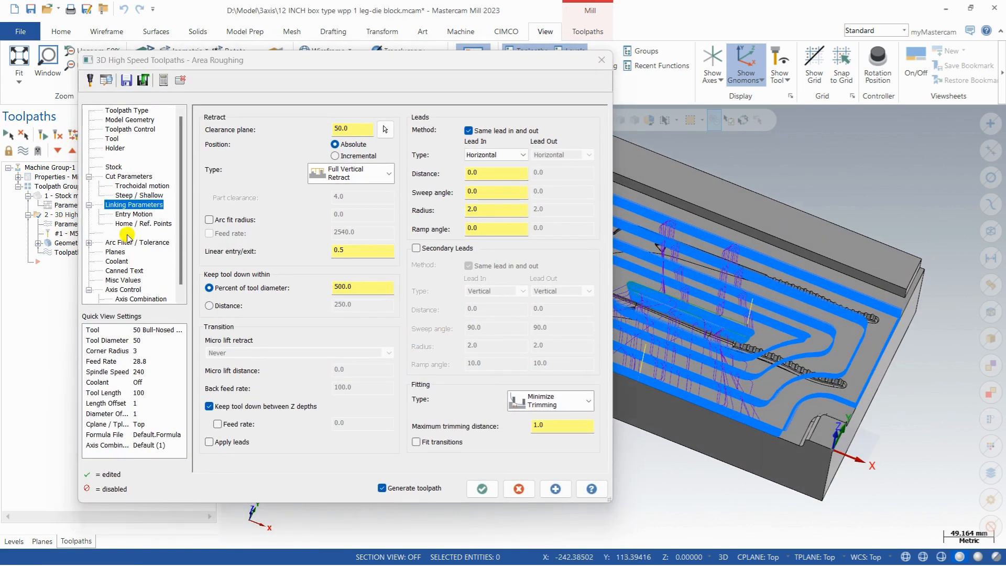
{"action": "left_click", "coordinate": [129, 129]}
{"action": "left_click", "coordinate": [225, 361]}
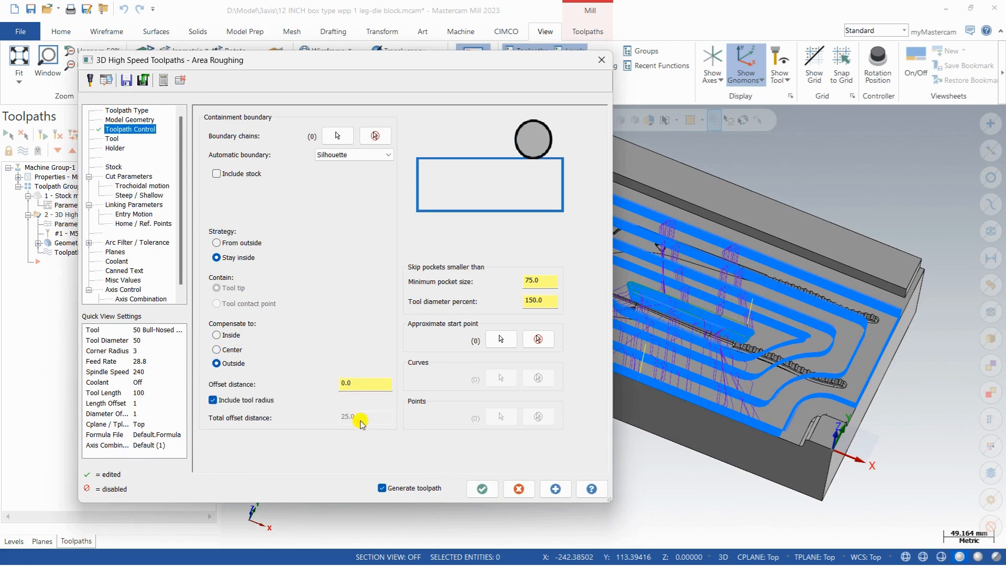
Step: Regenerate the roughing toolpath with the new containment, follow its processing in the Multi-Threading Manager, and inspect the result in Top view
{"action": "left_click", "coordinate": [481, 489]}
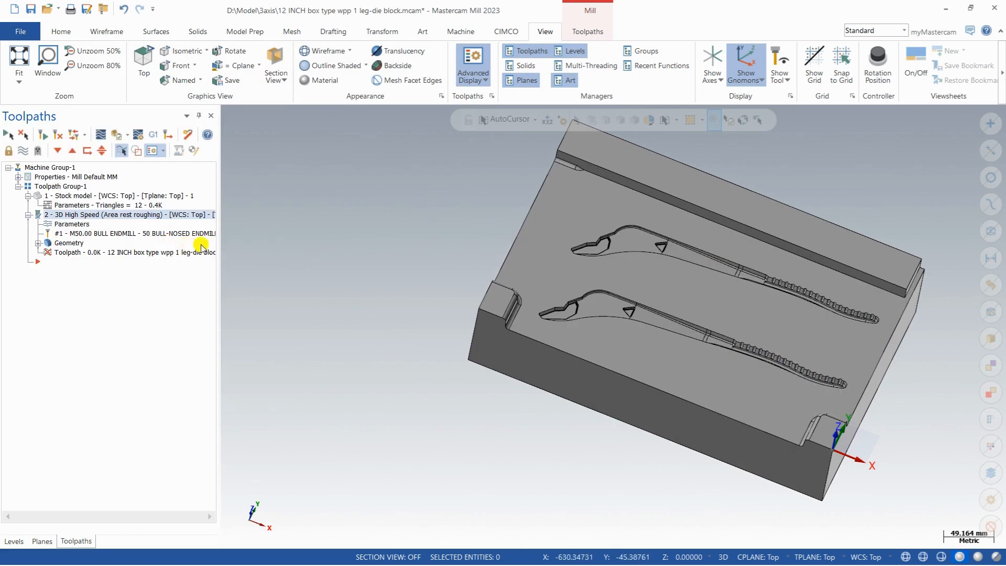
{"action": "scroll", "coordinate": [355, 250], "scroll_direction": "down", "scroll_amount": 1}
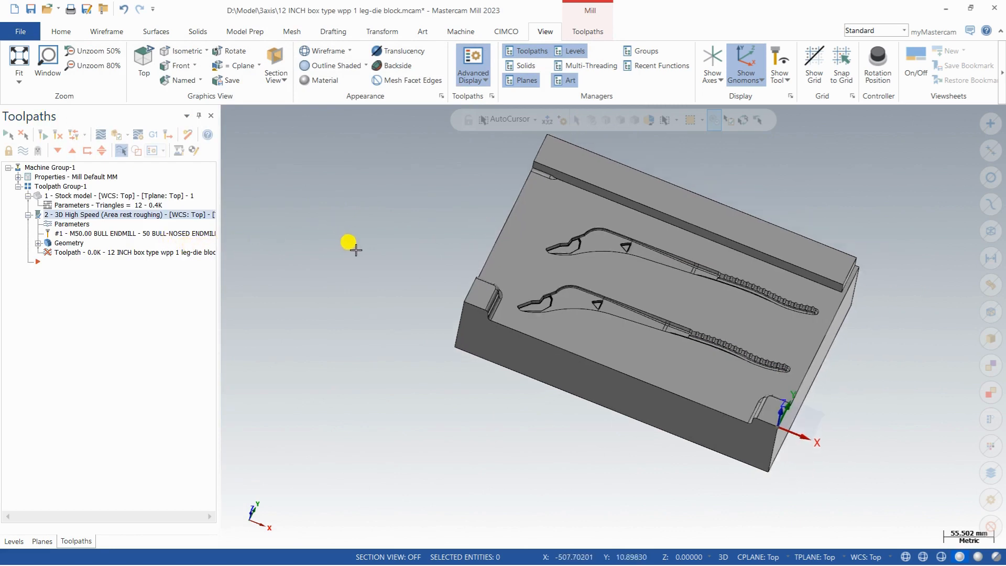
{"action": "scroll", "coordinate": [355, 251], "scroll_direction": "down", "scroll_amount": 1}
{"action": "right_click", "coordinate": [875, 327]}
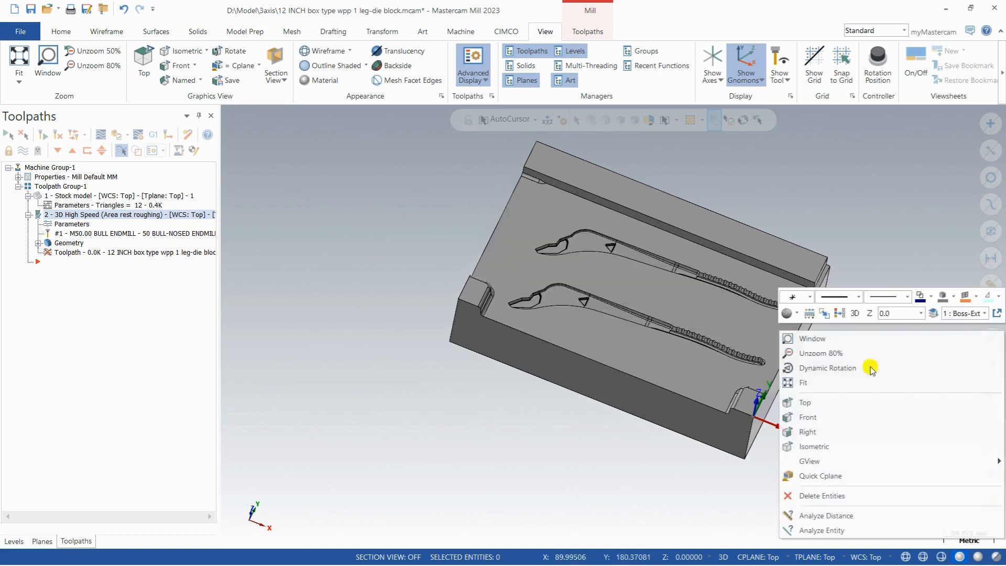
{"action": "left_click", "coordinate": [830, 402]}
{"action": "left_click", "coordinate": [607, 72]}
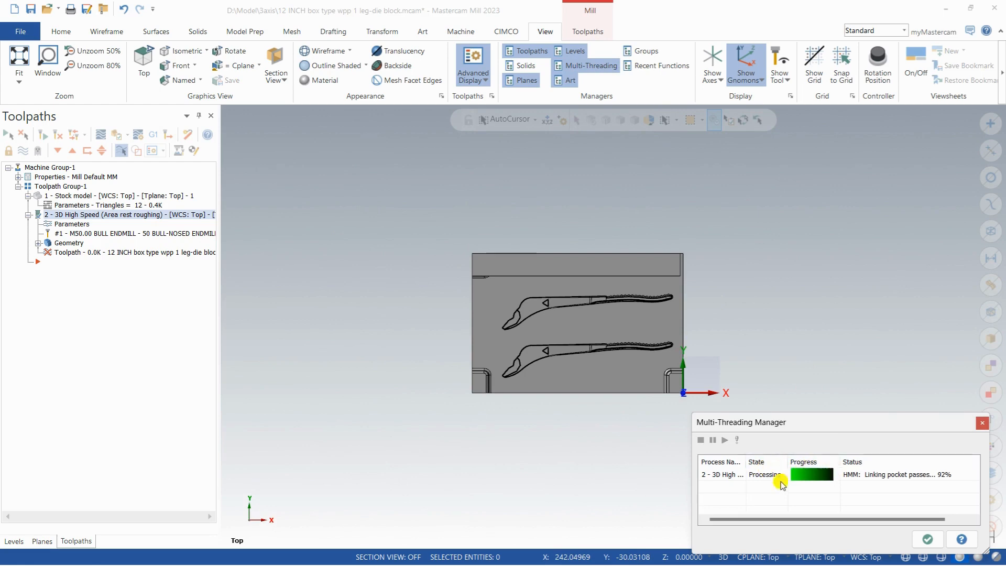
{"action": "left_click", "coordinate": [926, 539]}
{"action": "middle_click_drag", "start_coordinate": [920, 539], "coordinate": [254, 234]}
{"action": "mouse_move", "coordinate": [407, 348]}
{"action": "middle_mouse_down"}
{"action": "mouse_move", "coordinate": [464, 314]}
{"action": "mouse_move", "coordinate": [416, 360]}
{"action": "middle_mouse_up"}
{"action": "left_click", "coordinate": [24, 150]}
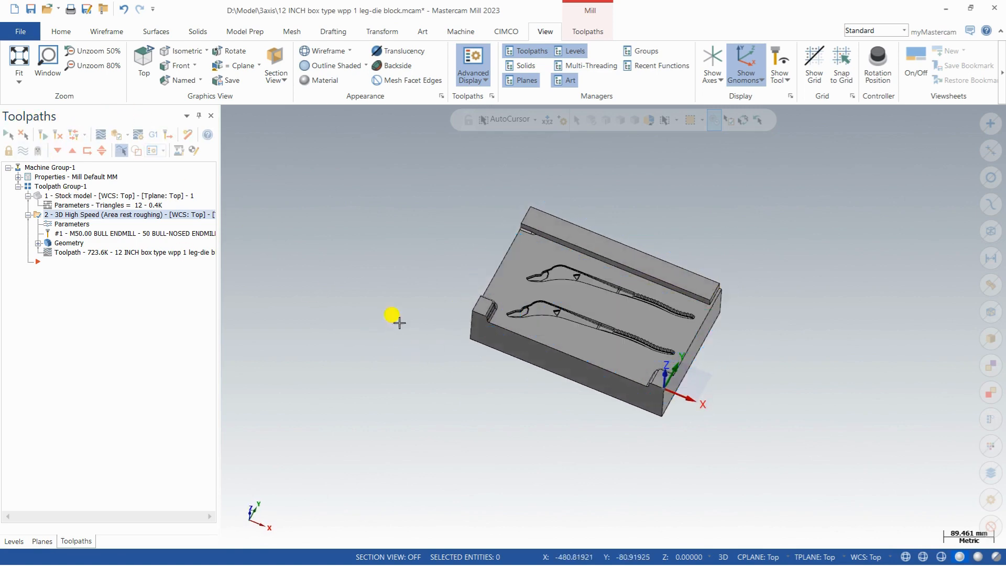
{"action": "right_click", "coordinate": [703, 184]}
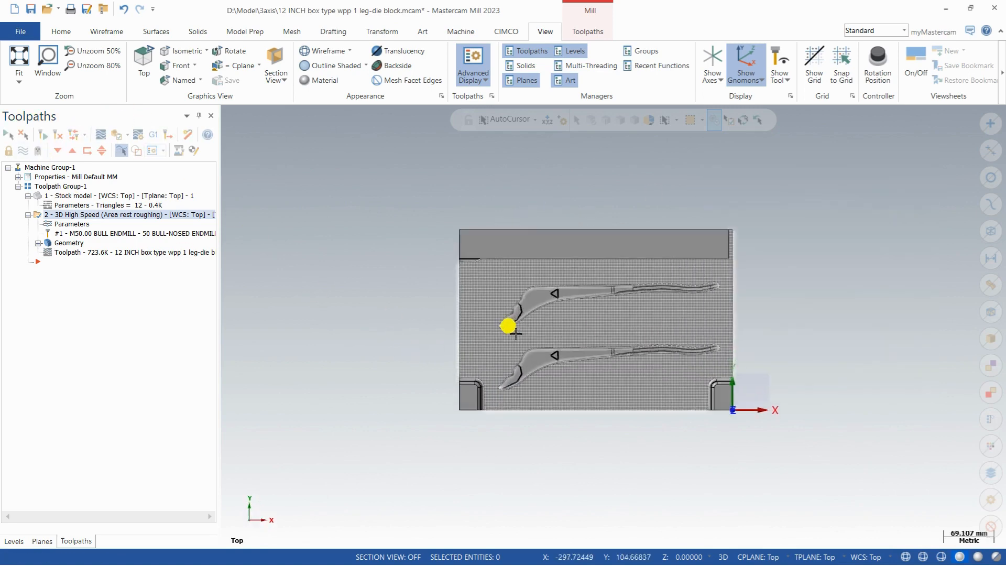
{"action": "scroll", "coordinate": [510, 314], "scroll_direction": "up", "scroll_amount": 2}
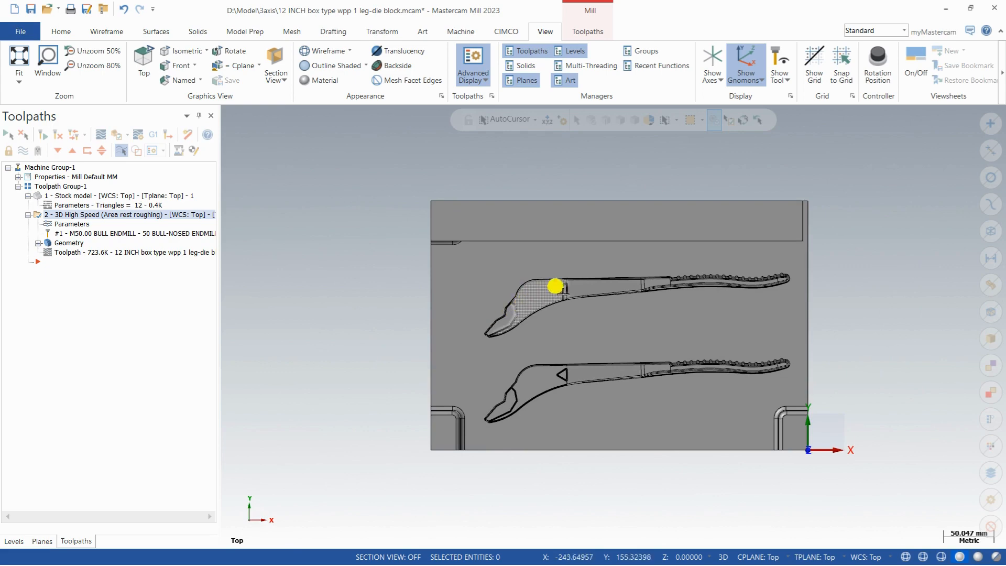
Step: Set the toolpath's automatic boundary to None and chain the outline edge of the upper leg cavity as the containment boundary
{"action": "left_click", "coordinate": [82, 225]}
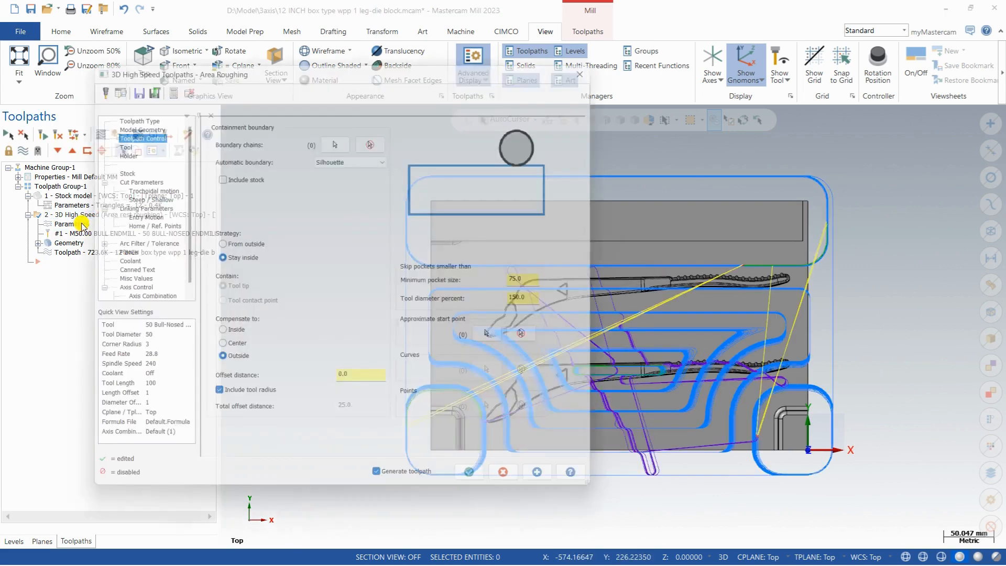
{"action": "left_click", "coordinate": [343, 154]}
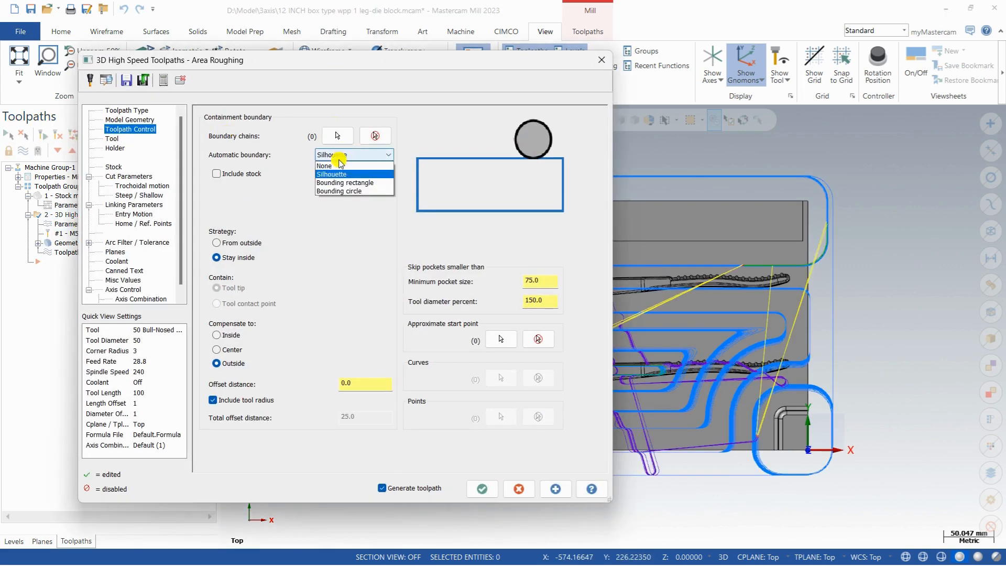
{"action": "left_click", "coordinate": [330, 163]}
{"action": "left_click", "coordinate": [334, 135]}
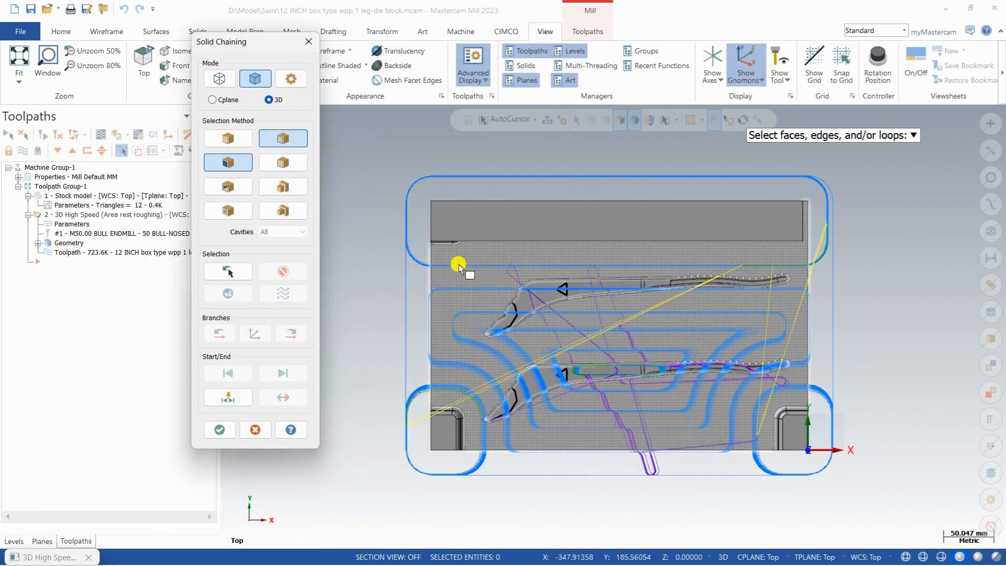
{"action": "left_click", "coordinate": [562, 276]}
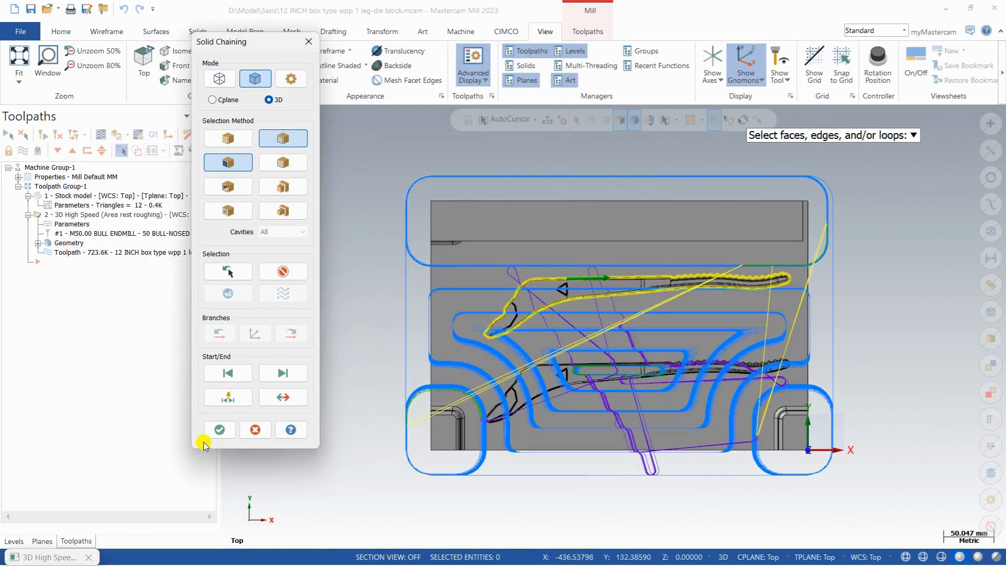
{"action": "left_click", "coordinate": [219, 430]}
{"action": "scroll", "coordinate": [563, 335], "scroll_direction": "up", "scroll_amount": 5}
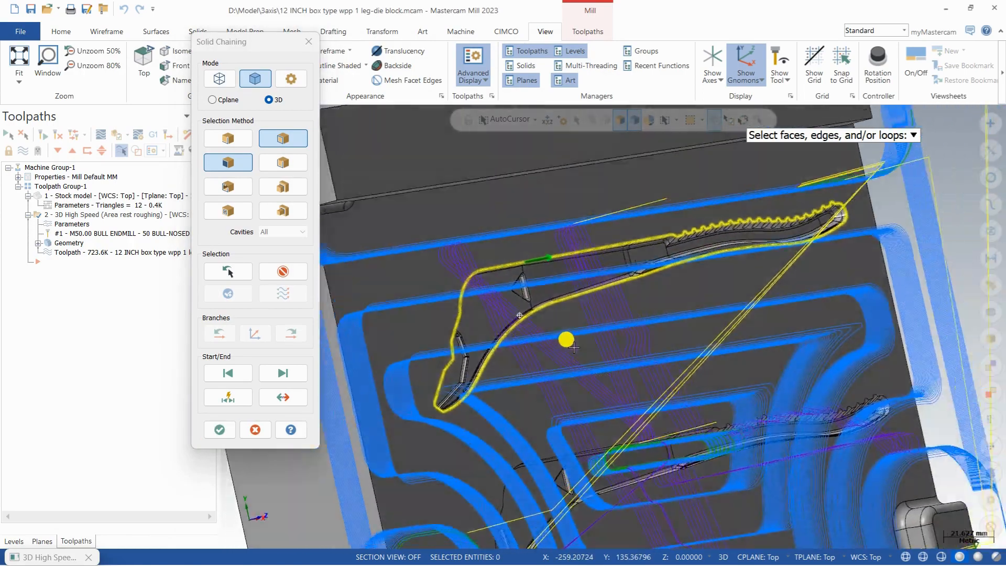
{"action": "middle_click_drag", "start_coordinate": [573, 347], "coordinate": [462, 342]}
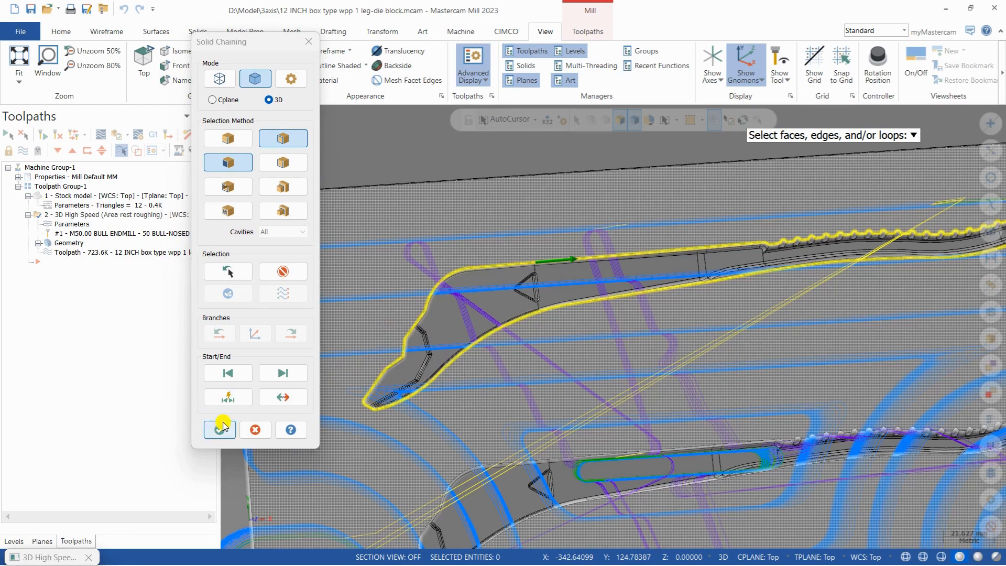
{"action": "scroll", "coordinate": [607, 294], "scroll_direction": "down", "scroll_amount": 5}
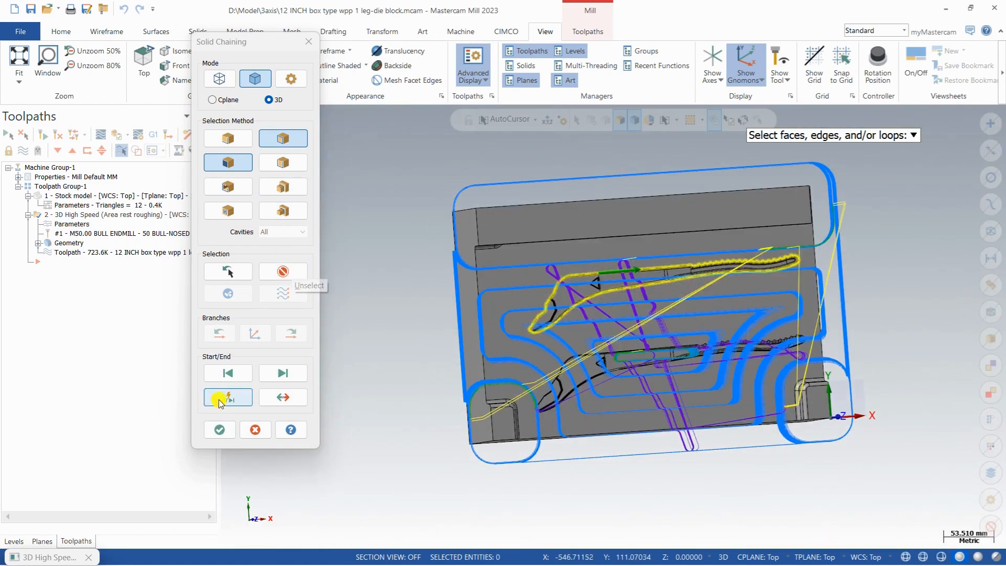
{"action": "left_click", "coordinate": [219, 429]}
Step: Create a new endmill with cutting diameter 10 and corner radius 2.5 for the roughing toolpath
{"action": "left_click", "coordinate": [111, 138]}
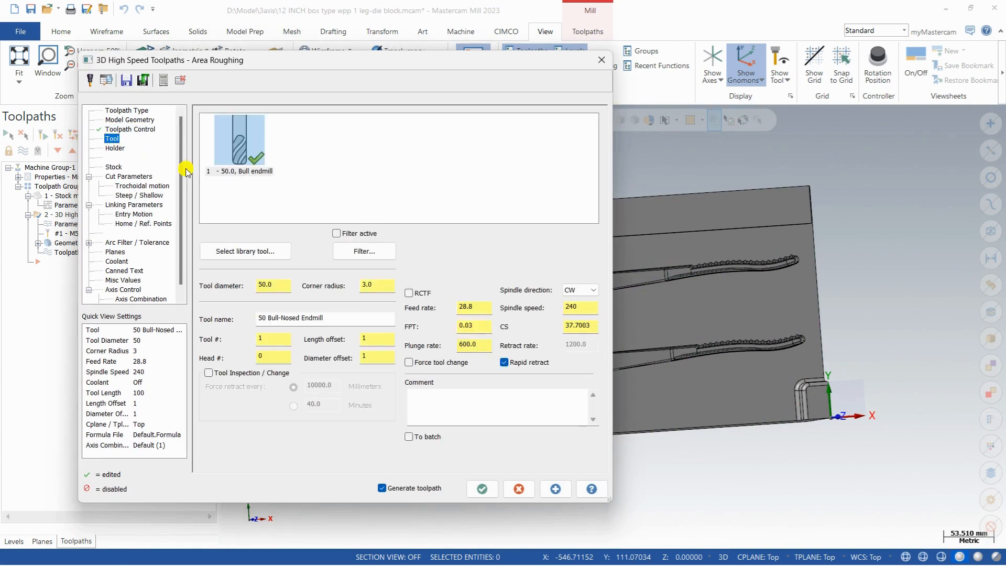
{"action": "right_click", "coordinate": [341, 157]}
{"action": "left_click", "coordinate": [369, 180]}
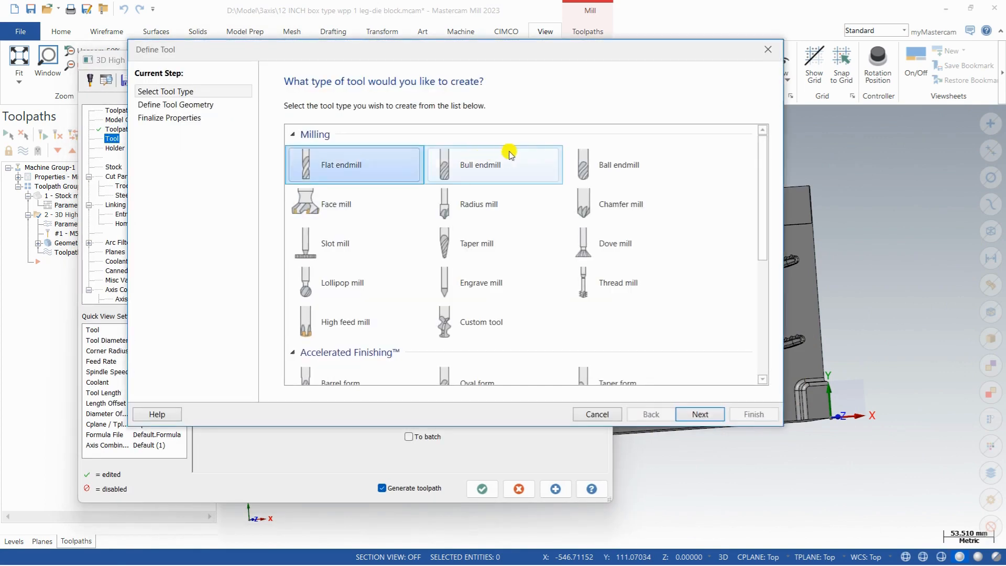
{"action": "key", "text": "Return"}
{"action": "type", "text": "1"}
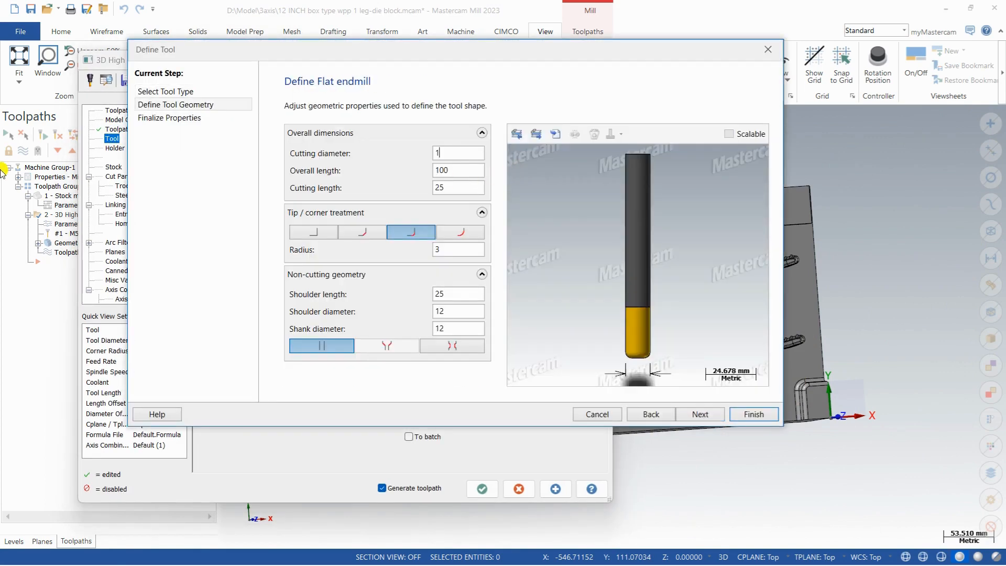
{"action": "type", "text": "0"}
{"action": "left_click", "coordinate": [749, 415]}
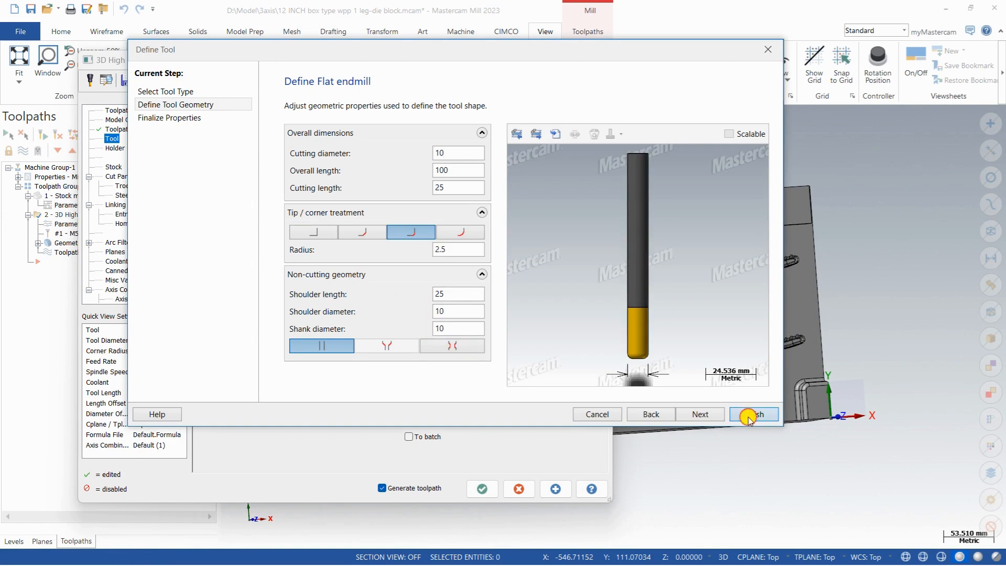
Step: Set the stepdown to 0.5 in the cut parameters and regenerate the toolpath, checking its processing in the Multi-Threading Manager
{"action": "left_click", "coordinate": [113, 177]}
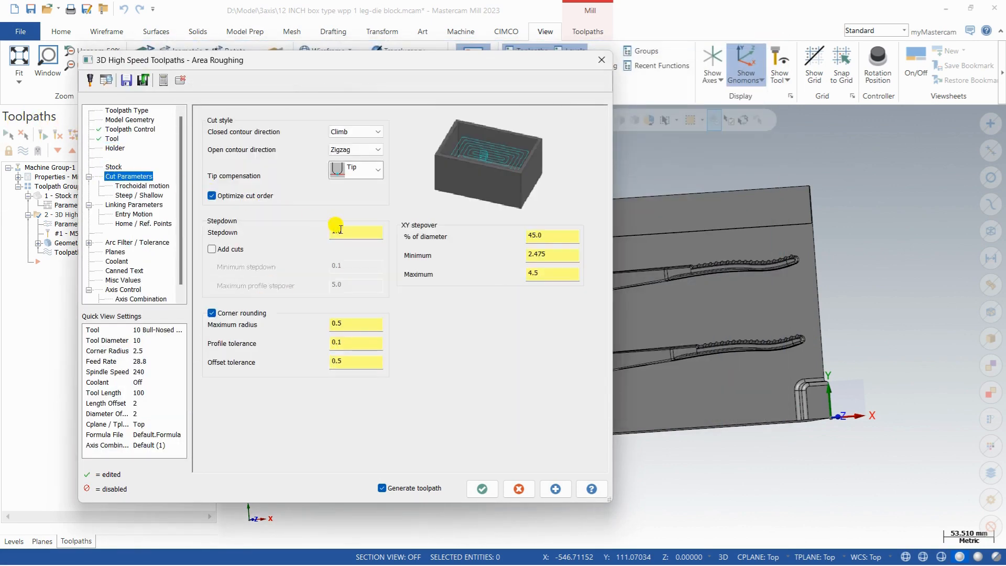
{"action": "left_click", "coordinate": [360, 237]}
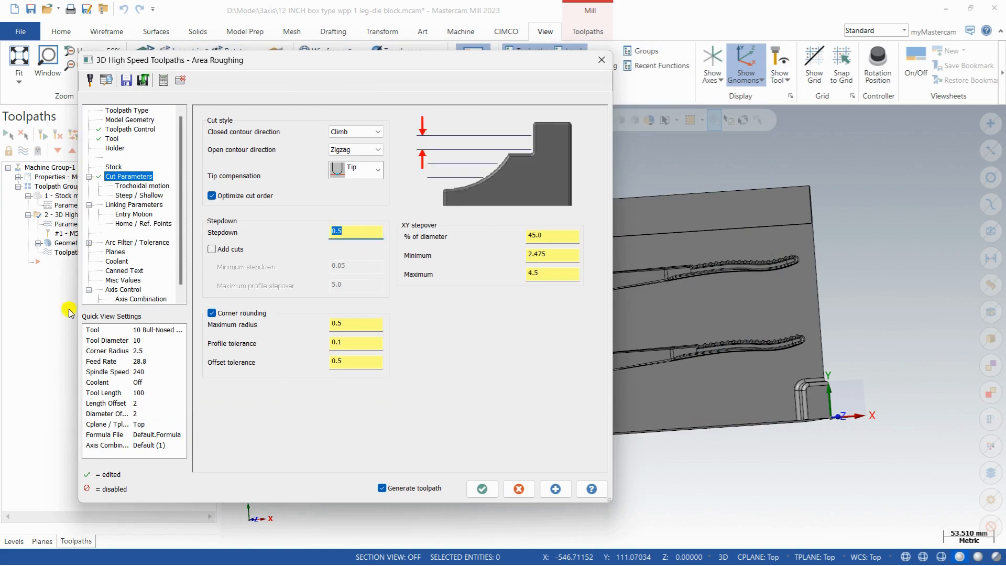
{"action": "left_click", "coordinate": [479, 488]}
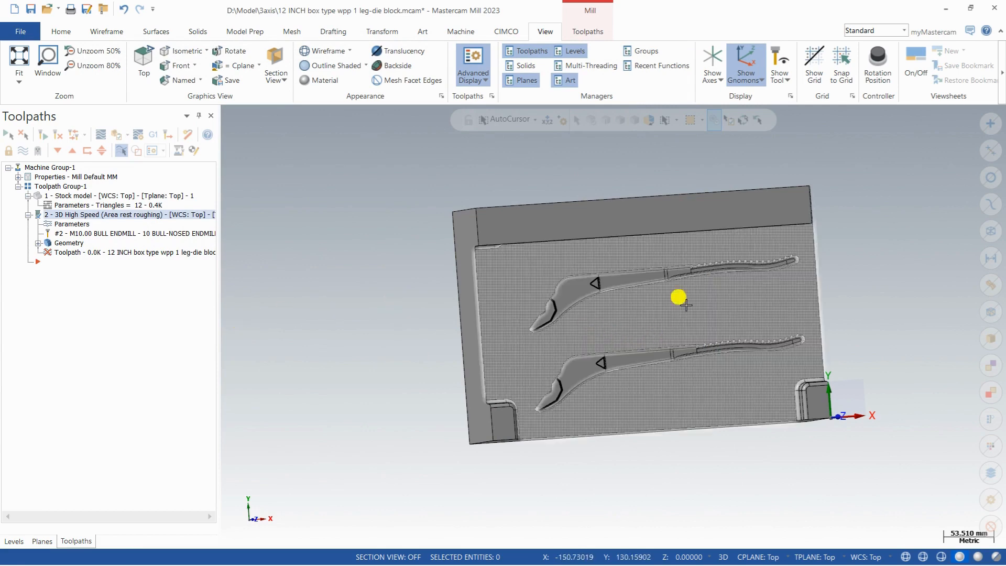
{"action": "middle_click_drag", "start_coordinate": [676, 294], "coordinate": [574, 287]}
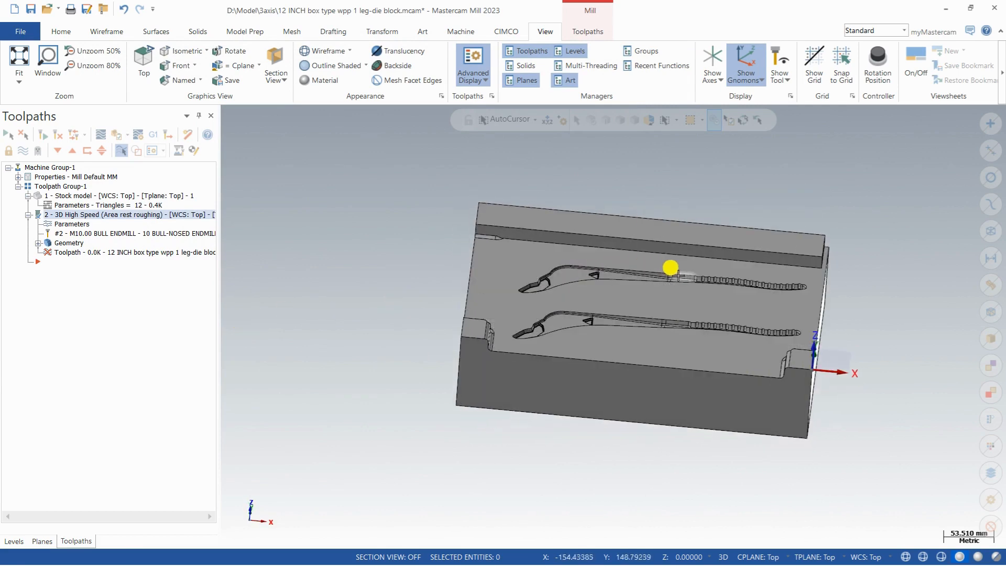
{"action": "left_click", "coordinate": [570, 65]}
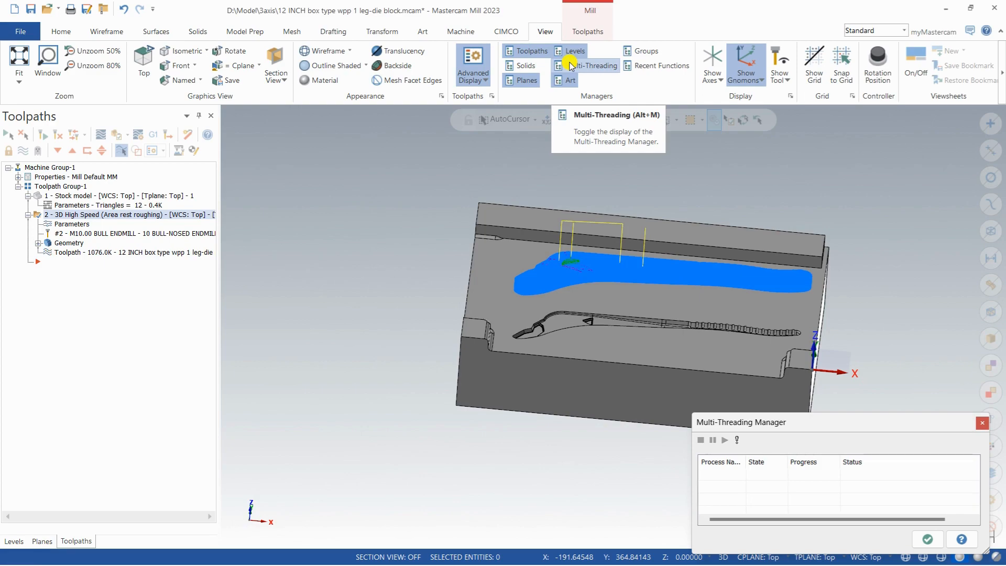
{"action": "left_click", "coordinate": [927, 538]}
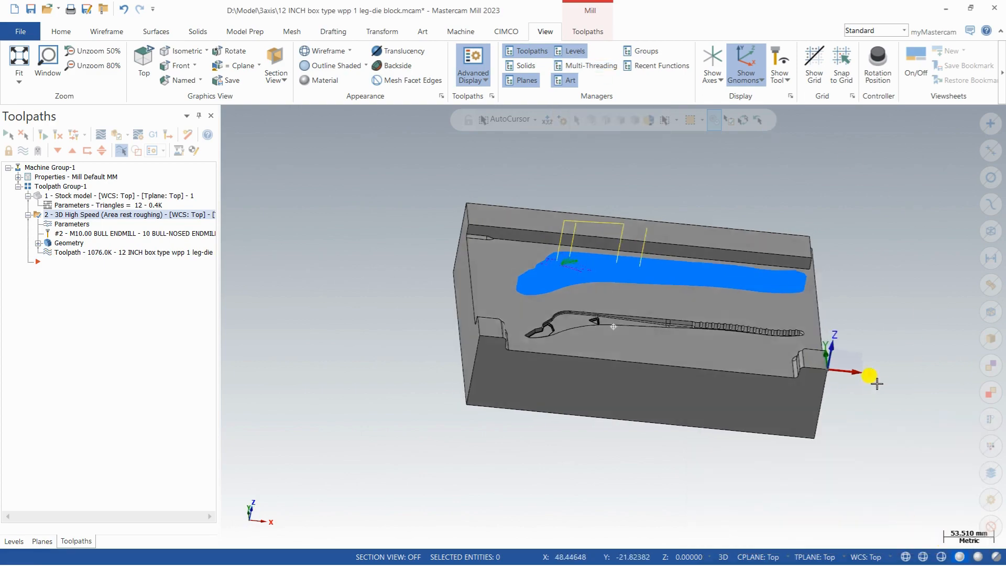
Step: Enable the minimum Z depth limit in the steep/shallow settings and pick its value from a point on the upper leg cavity's top edge
{"action": "scroll", "coordinate": [658, 285], "scroll_direction": "up", "scroll_amount": 5}
{"action": "scroll", "coordinate": [487, 294], "scroll_direction": "up", "scroll_amount": 5}
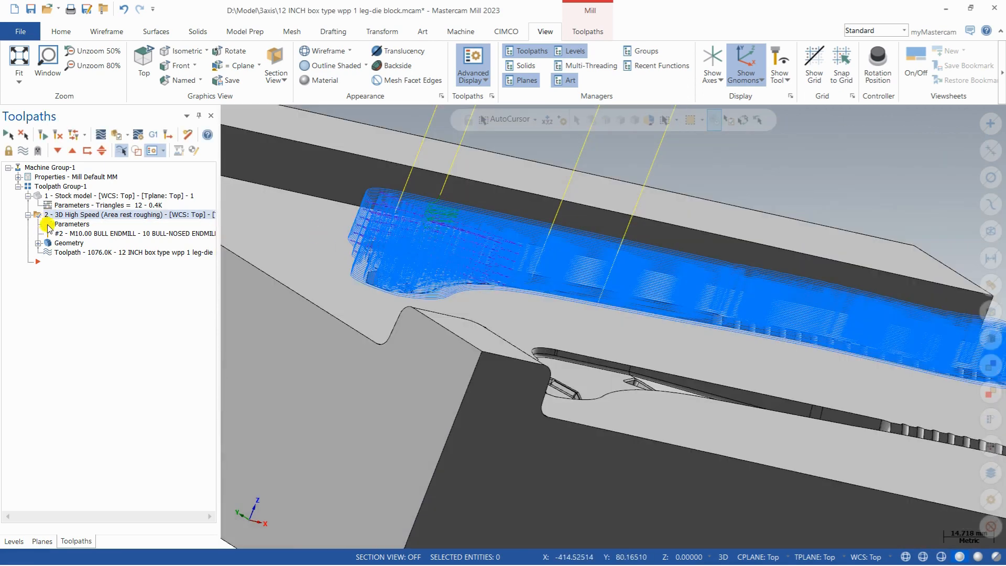
{"action": "left_click", "coordinate": [53, 223]}
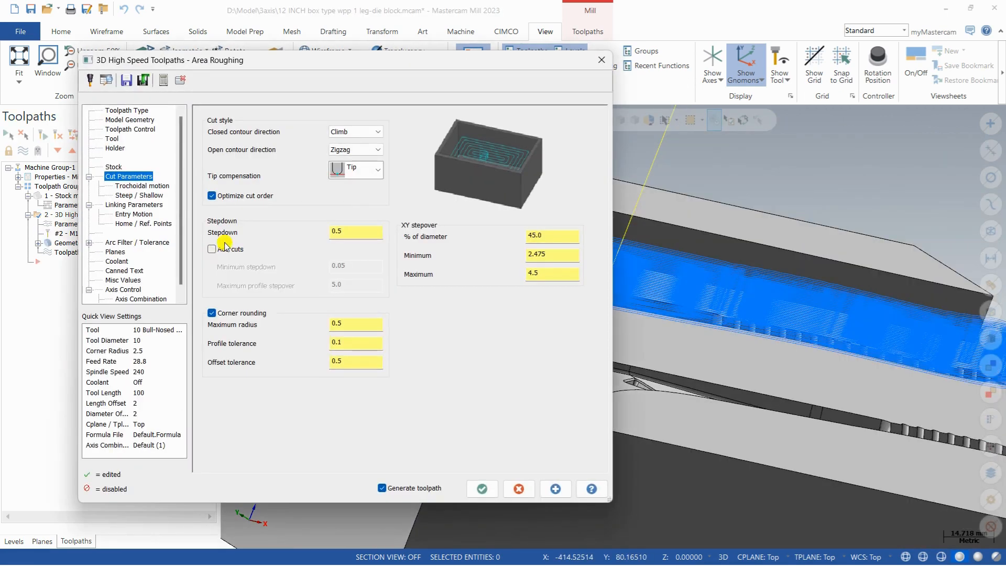
{"action": "left_click", "coordinate": [139, 195]}
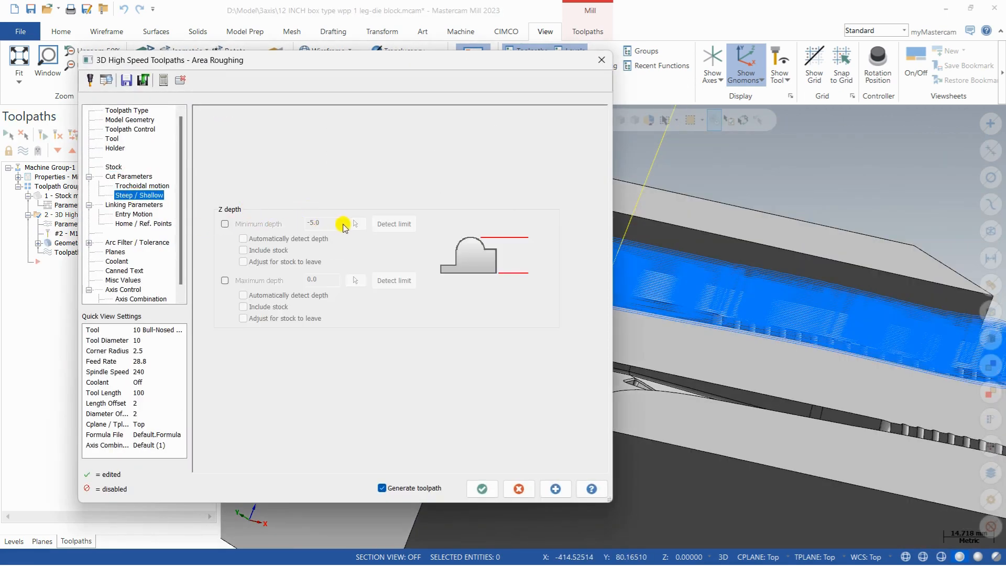
{"action": "left_click", "coordinate": [225, 223]}
{"action": "left_click", "coordinate": [356, 223]}
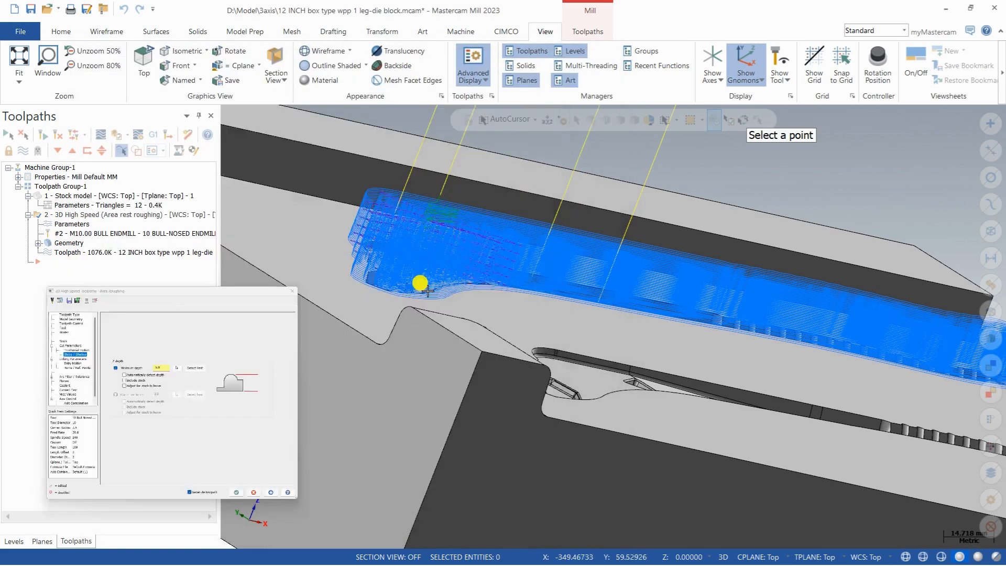
{"action": "scroll", "coordinate": [397, 291], "scroll_direction": "up", "scroll_amount": 3}
{"action": "scroll", "coordinate": [396, 290], "scroll_direction": "up", "scroll_amount": 1}
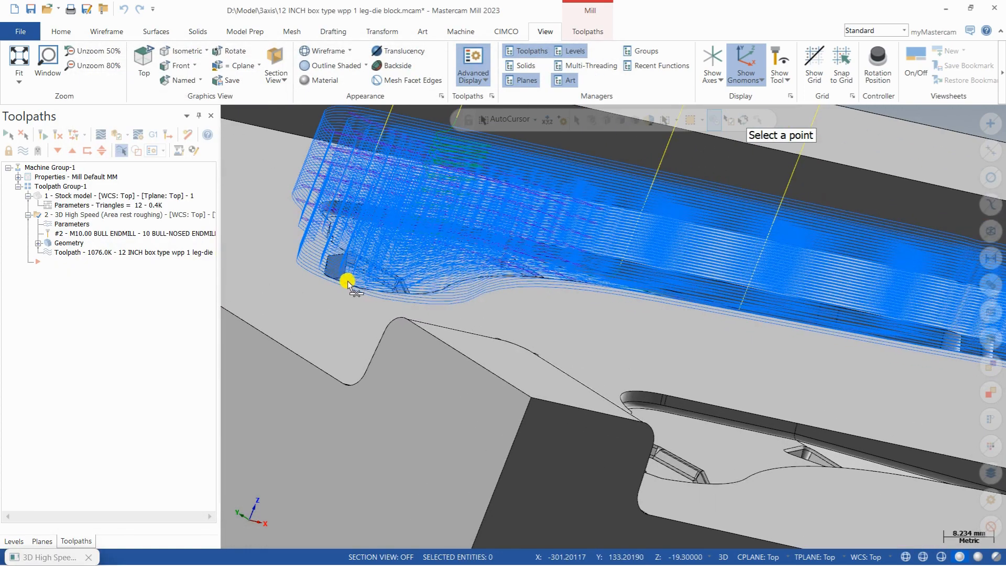
{"action": "left_click", "coordinate": [329, 257]}
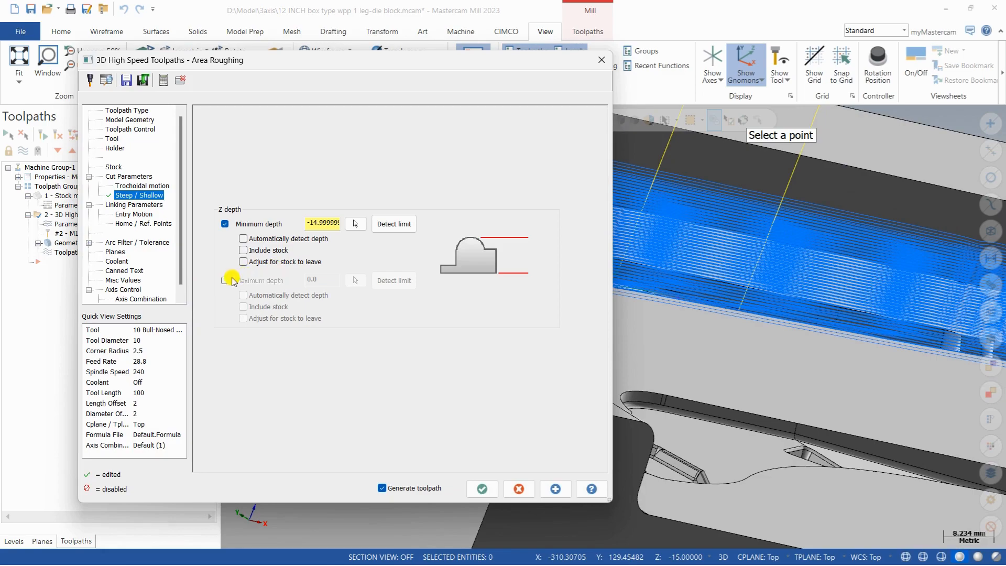
Step: Enable the maximum Z depth limit with automatic depth detection and regenerate the roughing toolpath for the upper leg cavity
{"action": "left_click", "coordinate": [231, 281]}
{"action": "left_click", "coordinate": [355, 280]}
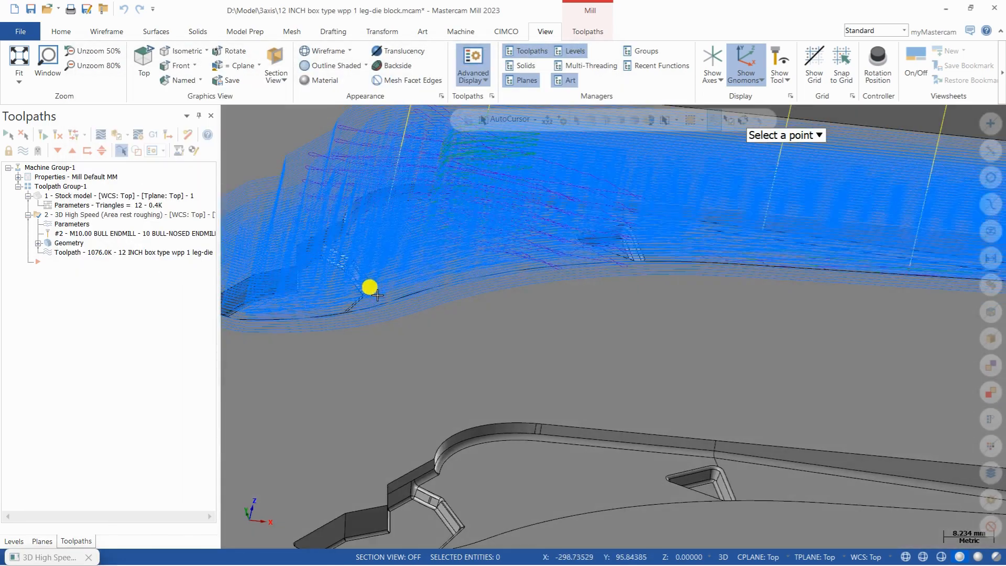
{"action": "scroll", "coordinate": [472, 251], "scroll_direction": "down", "scroll_amount": 3}
{"action": "key", "text": "Escape"}
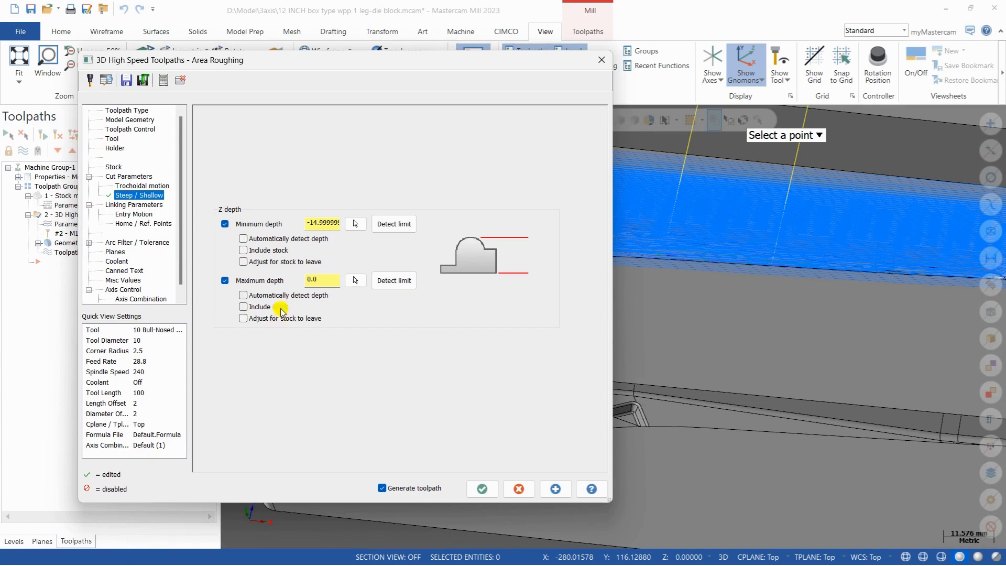
{"action": "left_click", "coordinate": [244, 295]}
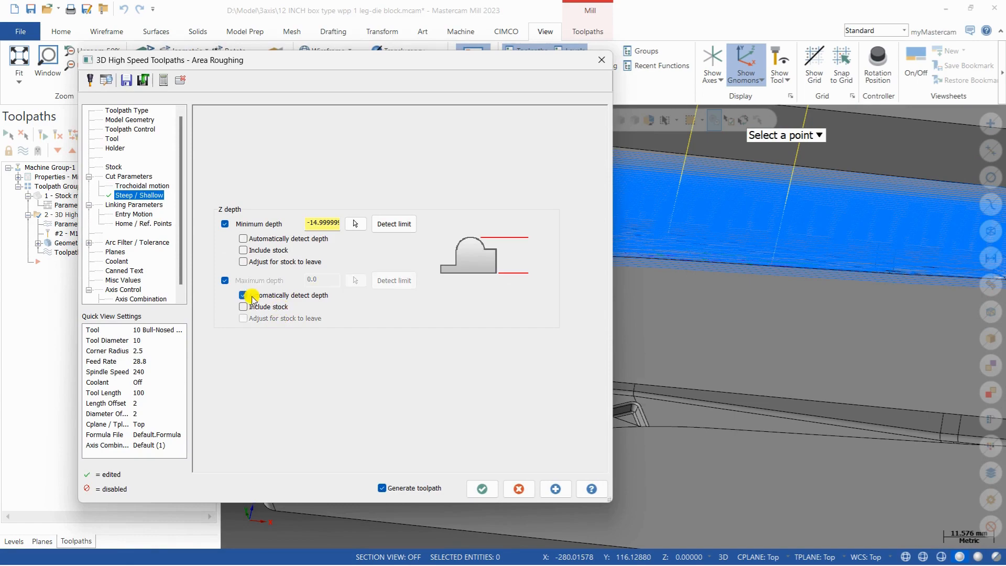
{"action": "left_click", "coordinate": [482, 489]}
{"action": "scroll", "coordinate": [377, 238], "scroll_direction": "down", "scroll_amount": 2}
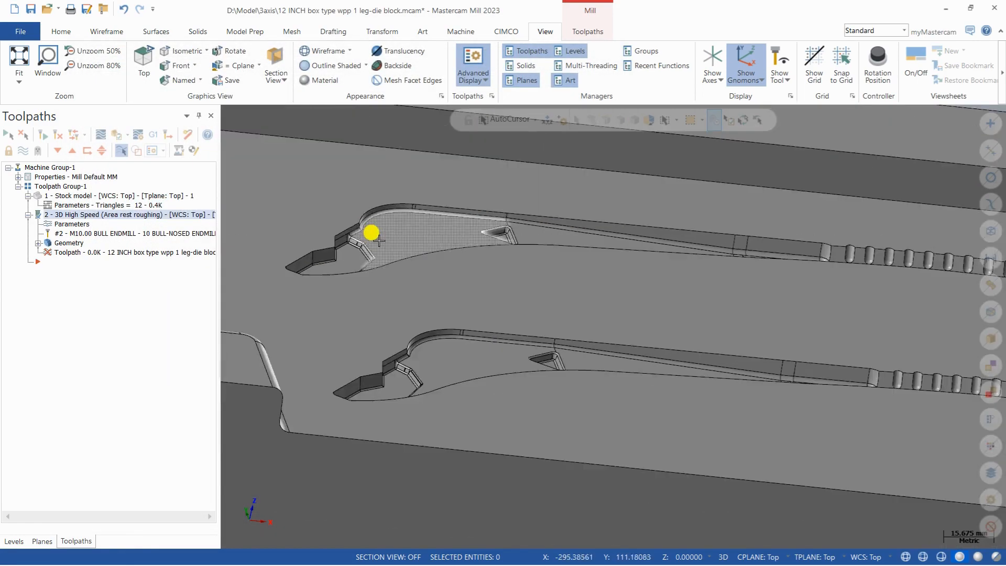
{"action": "scroll", "coordinate": [378, 239], "scroll_direction": "down", "scroll_amount": 4}
{"action": "scroll", "coordinate": [457, 332], "scroll_direction": "up", "scroll_amount": 1}
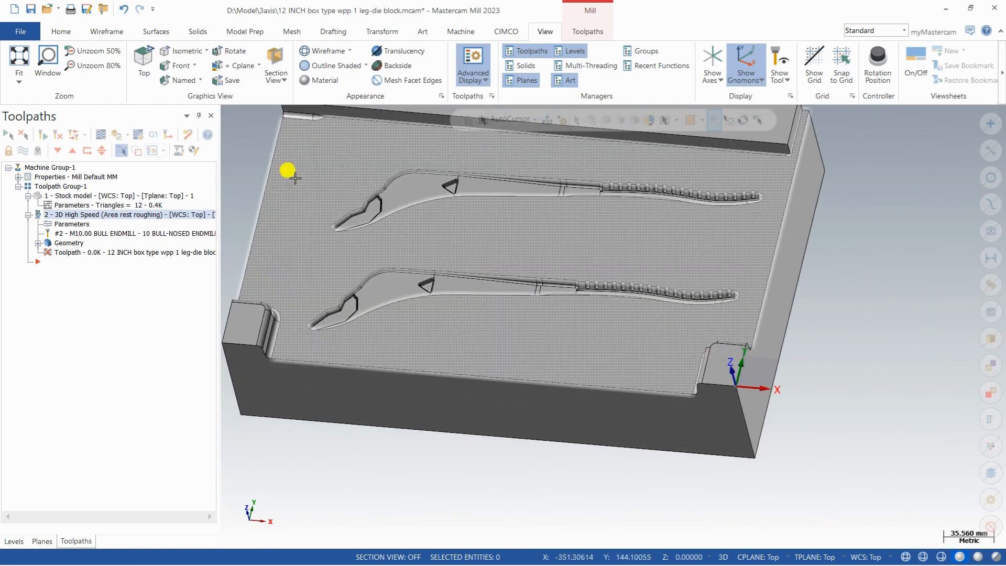
{"action": "middle_click_drag", "start_coordinate": [498, 259], "coordinate": [517, 239]}
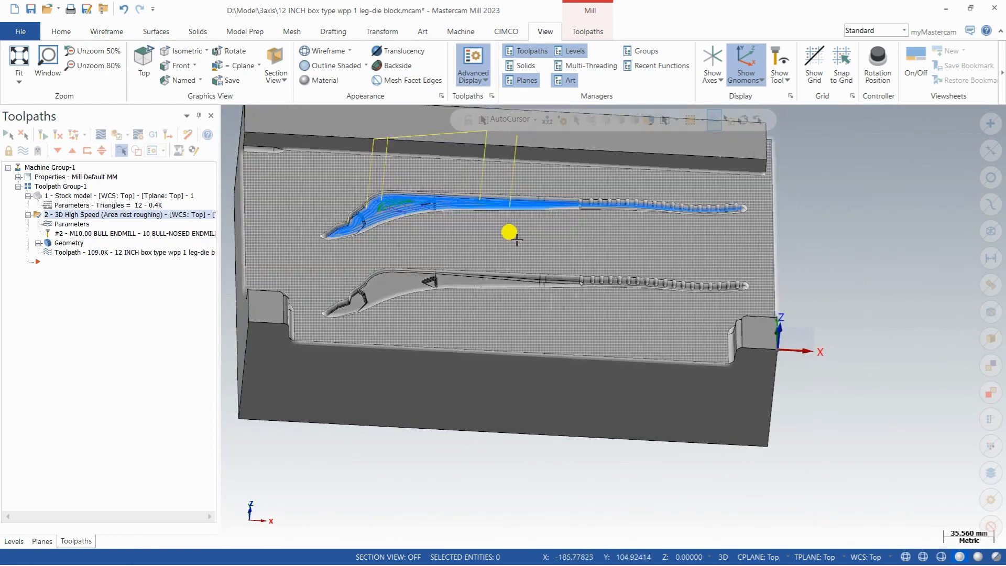